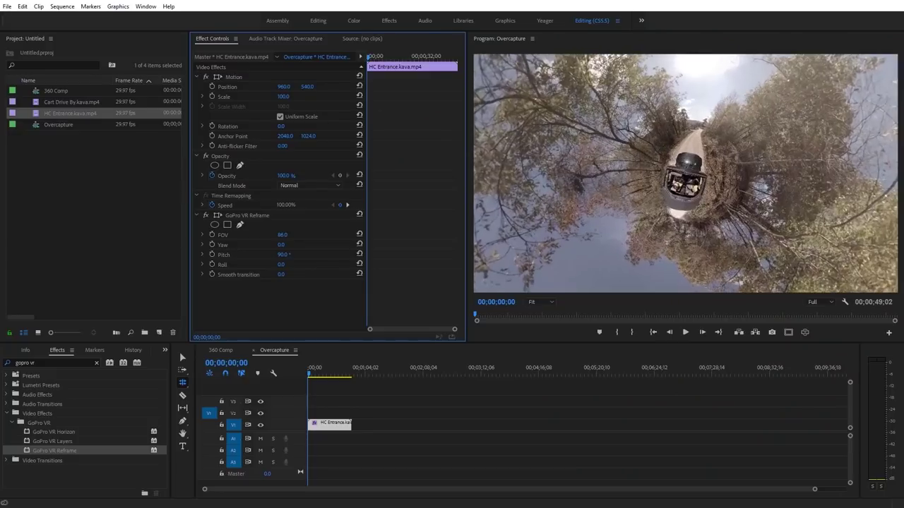
- Play back the Overcapture sequence in the Program monitor to preview the tiny-planet reframe
{"action": "key", "text": "space"}
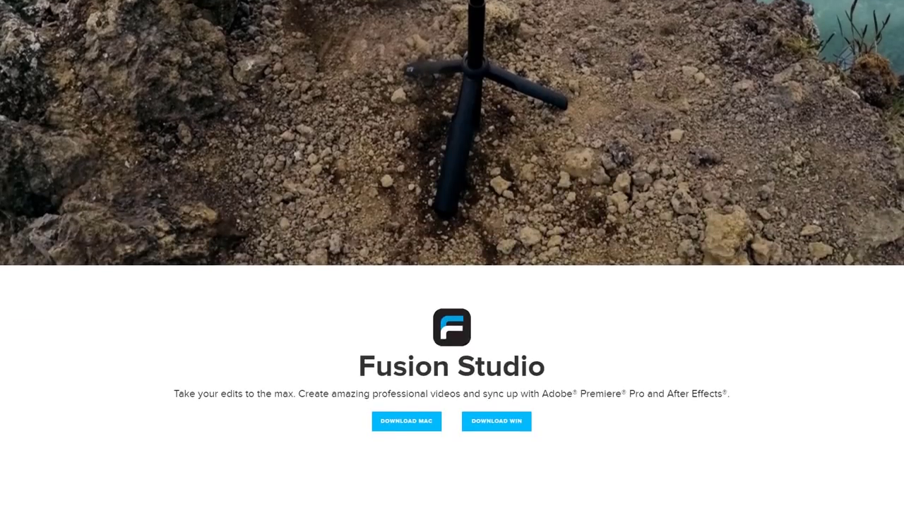
- Scroll down to the Fusion Studio section showing the DOWNLOAD MAC and DOWNLOAD WIN buttons
{"action": "scroll", "coordinate": [452, 254], "scroll_direction": "down", "scroll_amount": 3}
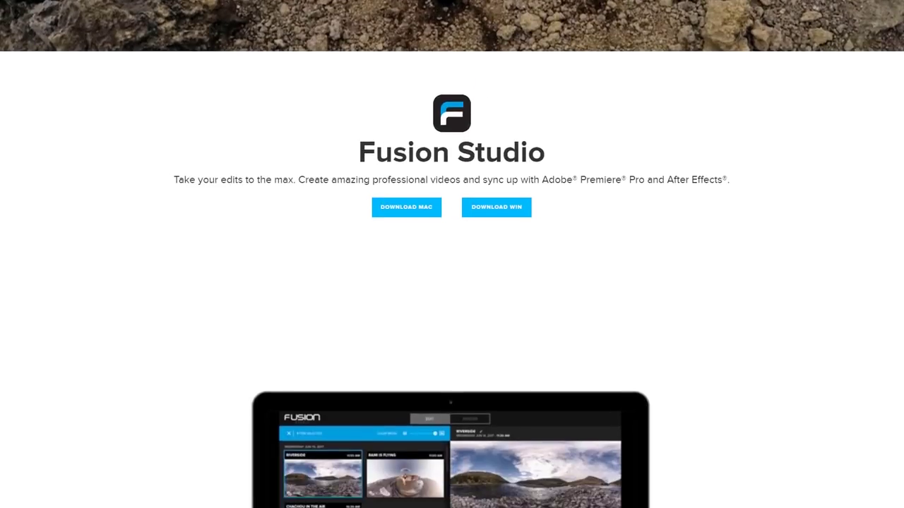
{"action": "scroll", "coordinate": [452, 254], "scroll_direction": "down", "scroll_amount": 4}
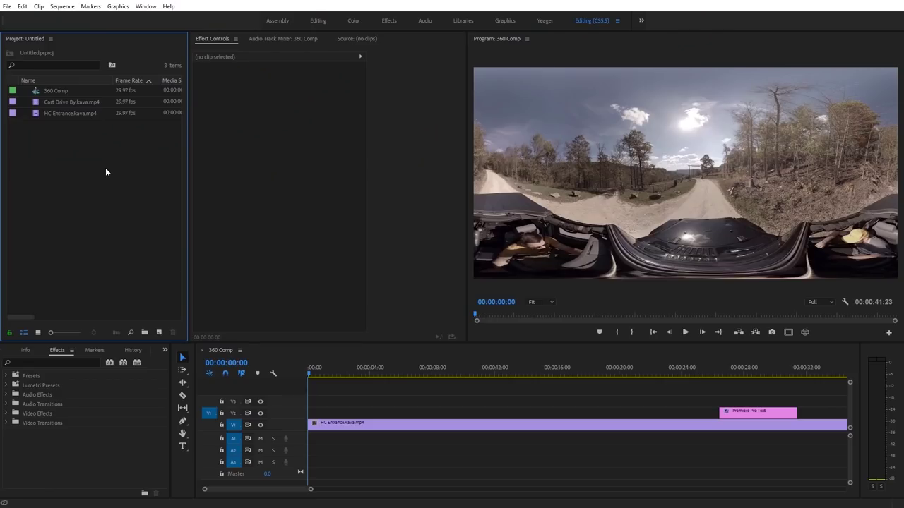
- Search the Effects panel for 'gopro vr' to list Horizon, Layers and Reframe
{"action": "left_click", "coordinate": [51, 362]}
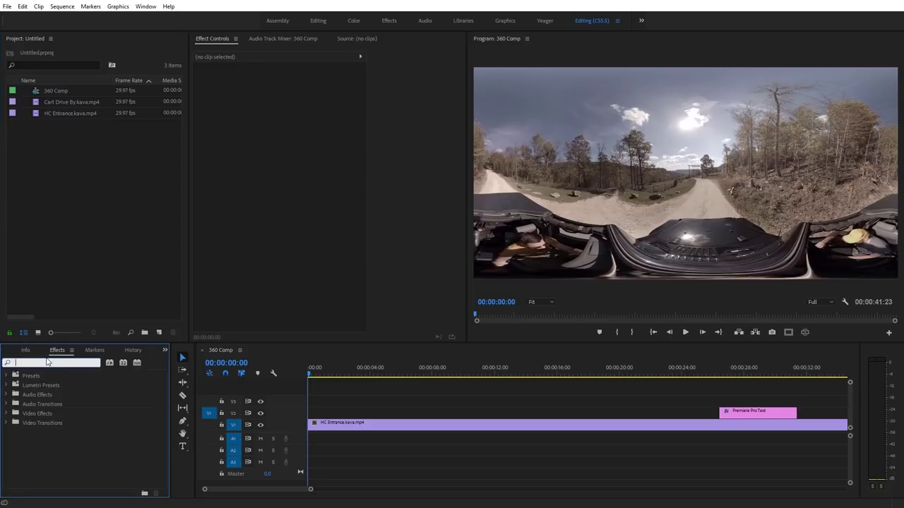
{"action": "type", "text": "gopro vr"}
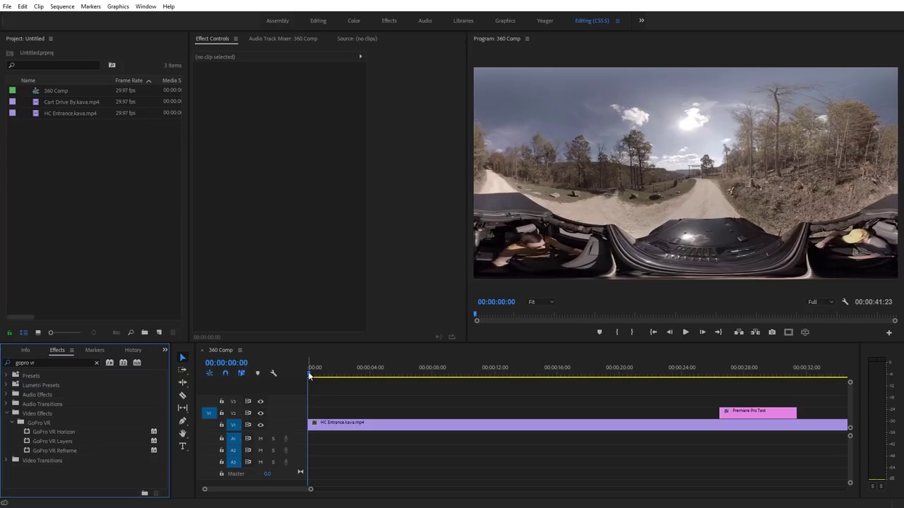
{"action": "mouse_move", "coordinate": [310, 376]}
{"action": "left_mouse_down"}
{"action": "mouse_move", "coordinate": [401, 379]}
{"action": "mouse_move", "coordinate": [314, 375]}
{"action": "left_mouse_up"}
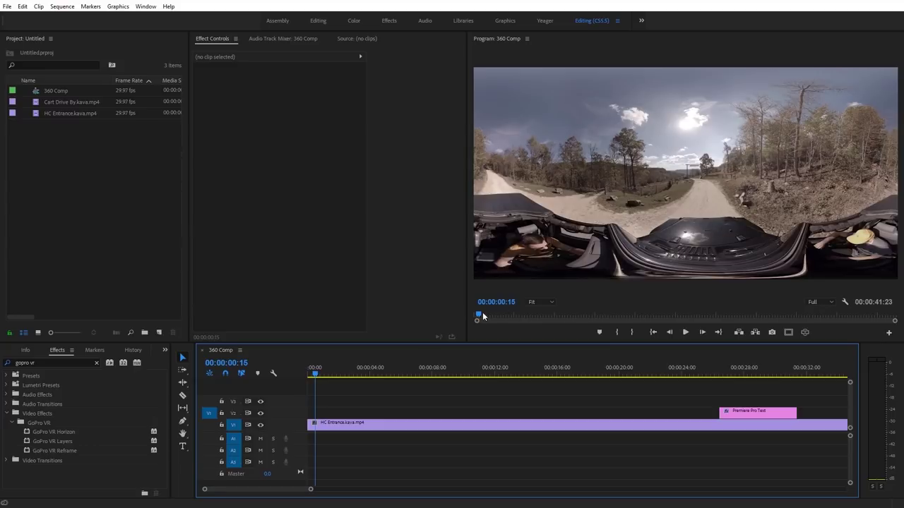
{"action": "mouse_move", "coordinate": [315, 375]}
{"action": "left_mouse_down"}
{"action": "mouse_move", "coordinate": [399, 375]}
{"action": "mouse_move", "coordinate": [307, 374]}
{"action": "left_mouse_up"}
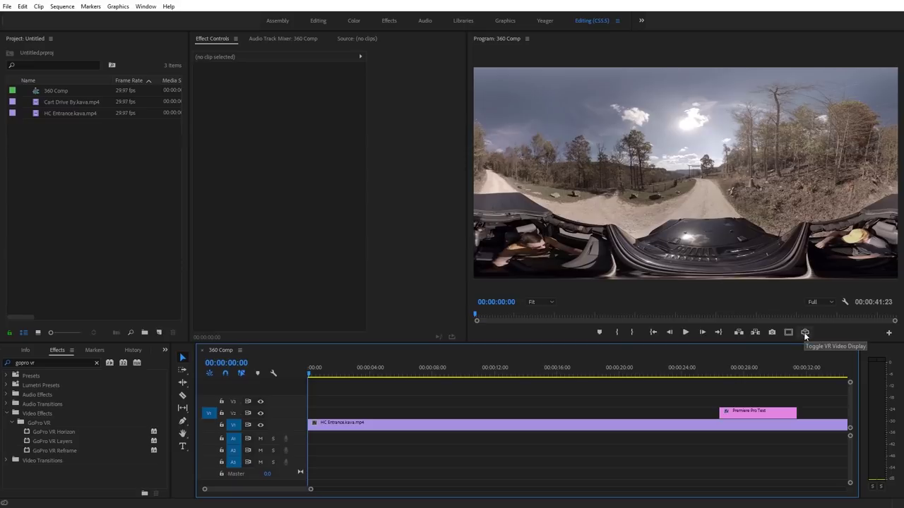
- Add the Toggle VR Video Display button to the Program monitor controls, then look around in VR view
{"action": "left_click", "coordinate": [888, 332]}
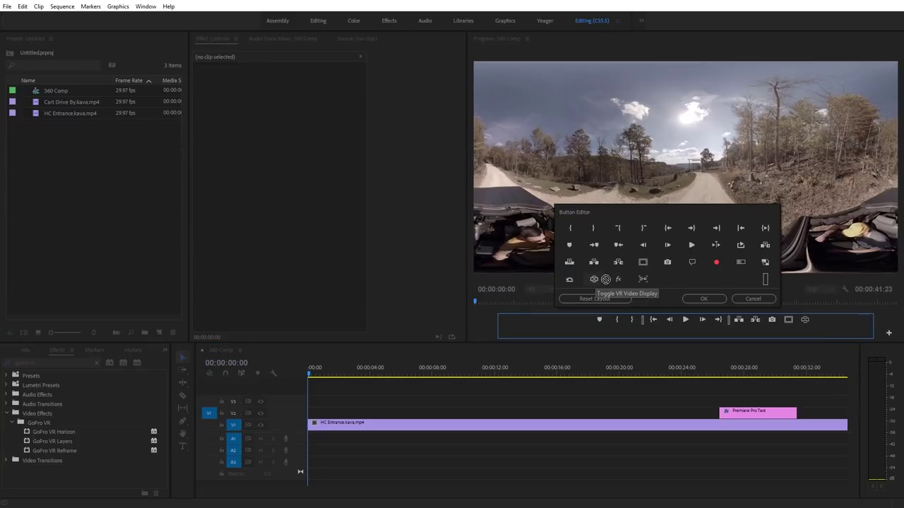
{"action": "left_click_drag", "start_coordinate": [605, 279], "coordinate": [805, 318]}
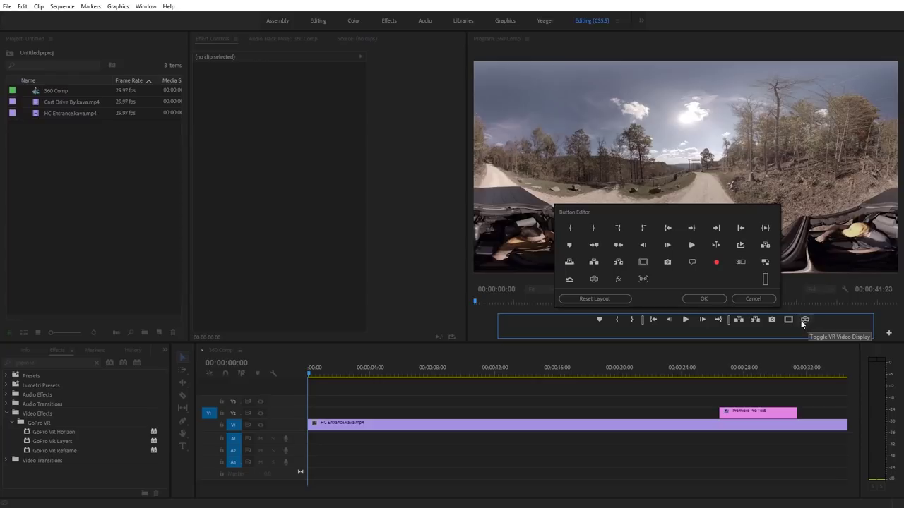
{"action": "left_click", "coordinate": [703, 298]}
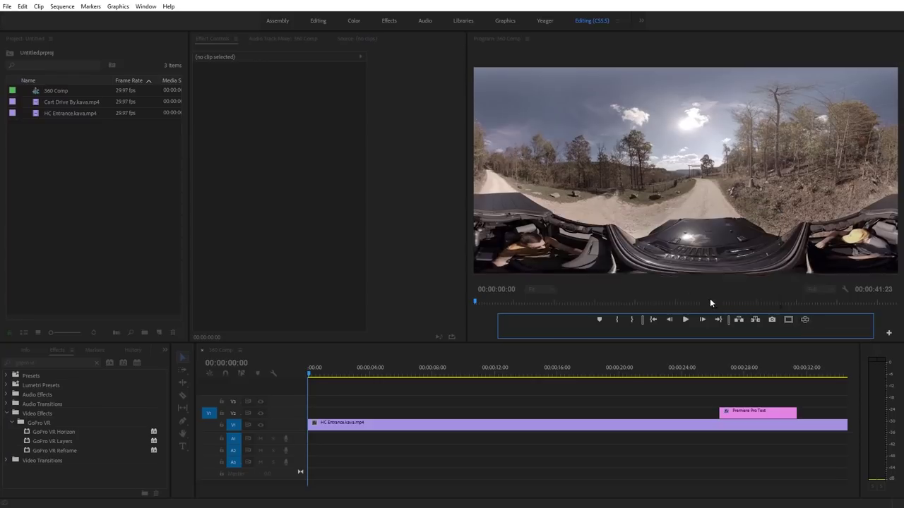
{"action": "left_click", "coordinate": [804, 331]}
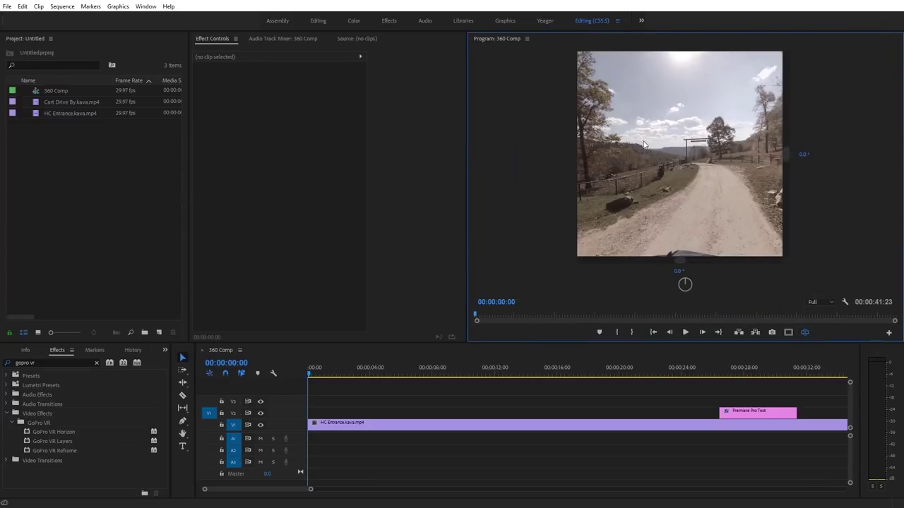
{"action": "left_click_drag", "start_coordinate": [631, 124], "coordinate": [696, 169]}
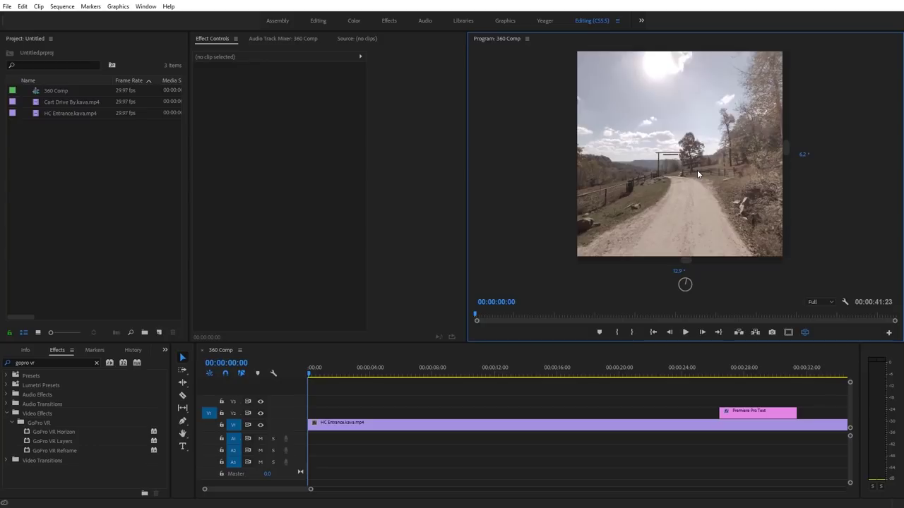
- Set the VR Monitor View Horizontal to 180°, look around, then turn VR Video Display off
{"action": "left_click", "coordinate": [845, 302]}
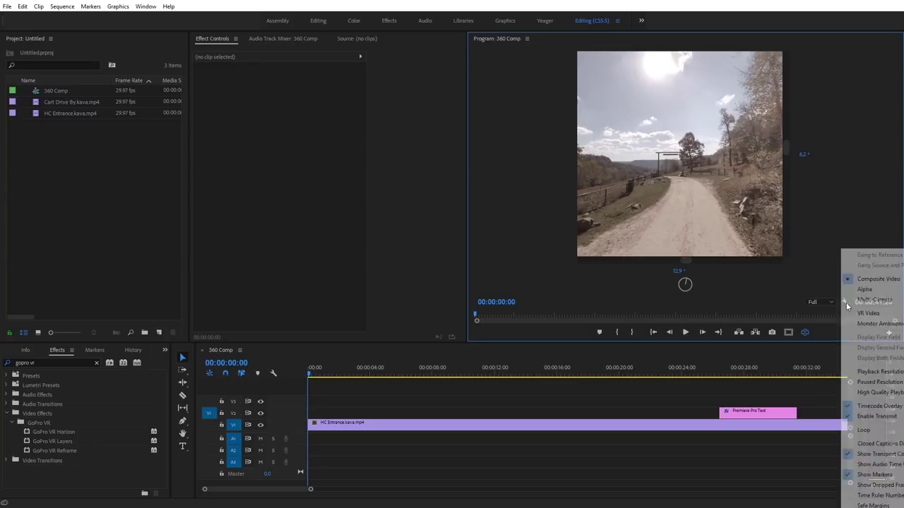
{"action": "mouse_move", "coordinate": [862, 314]}
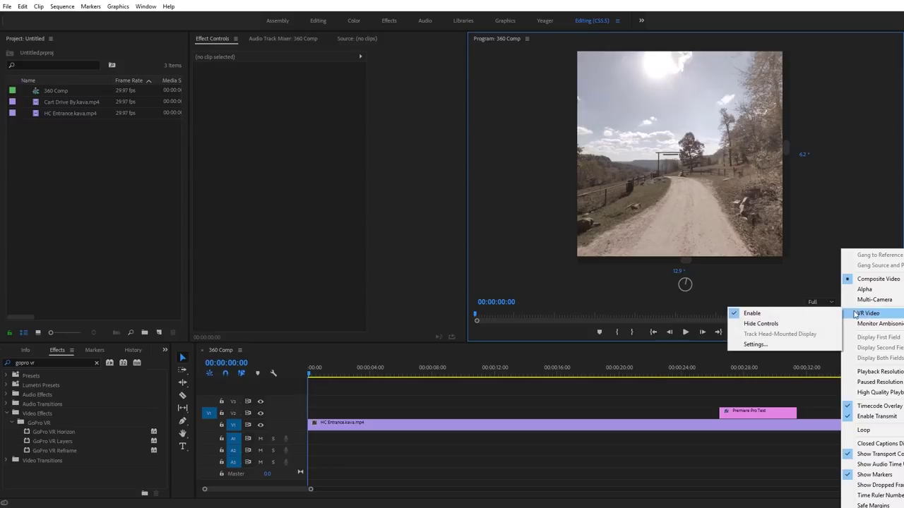
{"action": "left_click", "coordinate": [760, 343]}
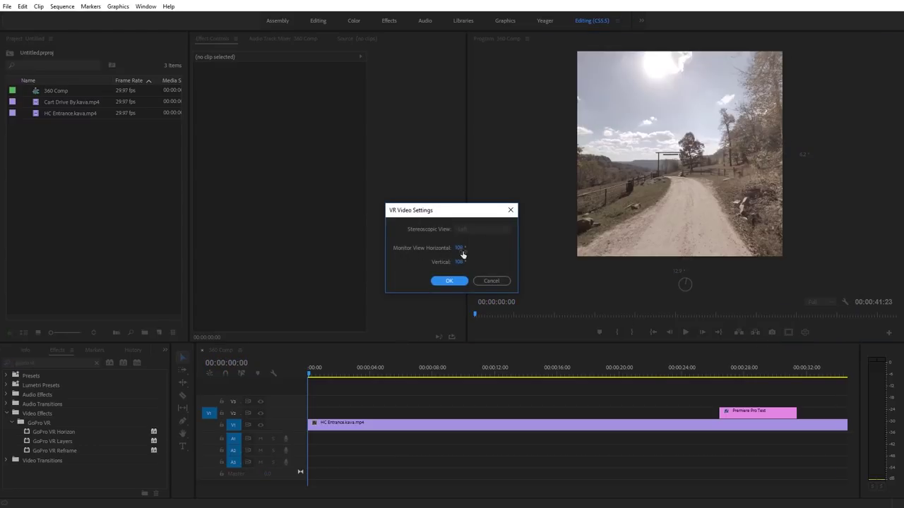
{"action": "left_click_drag", "start_coordinate": [460, 251], "coordinate": [515, 249]}
{"action": "left_click", "coordinate": [449, 281]}
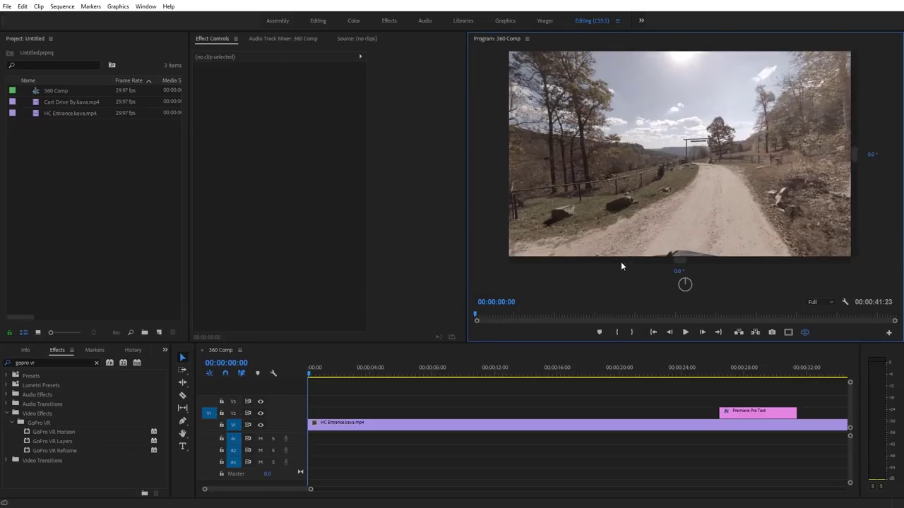
{"action": "left_click_drag", "start_coordinate": [646, 178], "coordinate": [665, 186]}
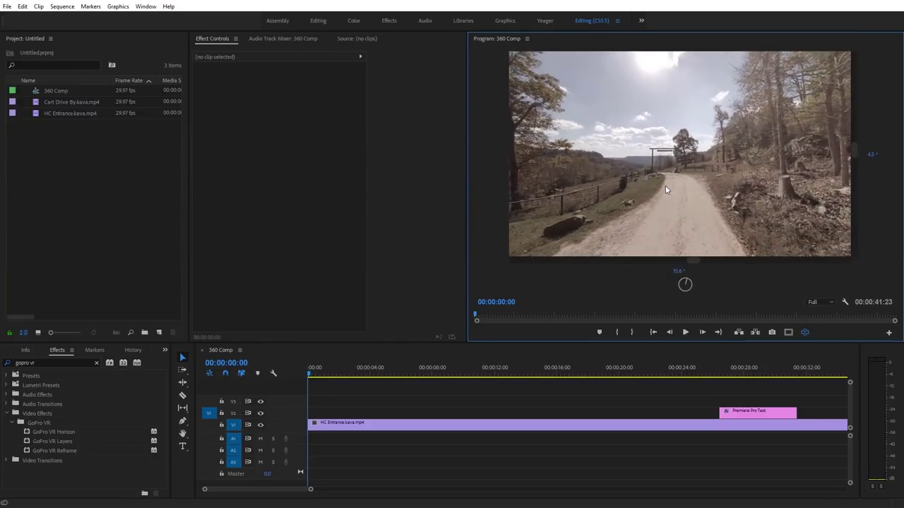
{"action": "left_click", "coordinate": [806, 332]}
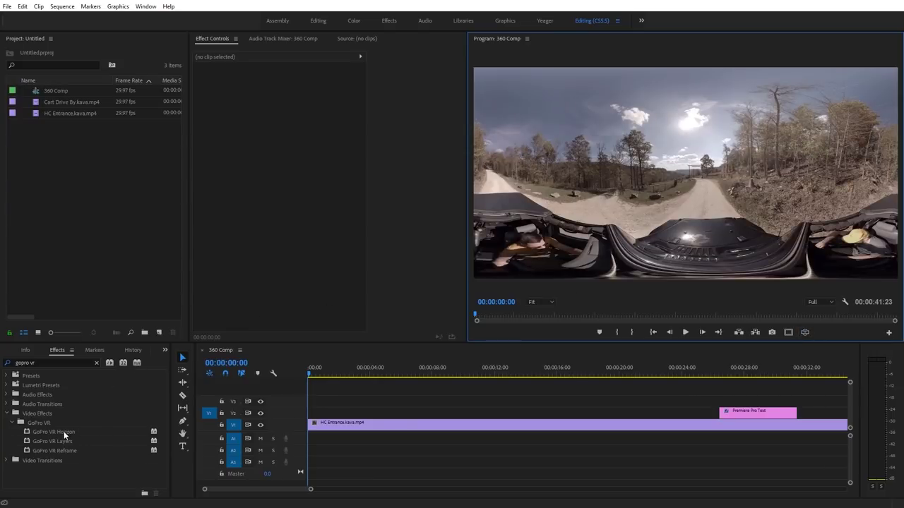
- Apply GoPro VR Horizon to HC Entrance.kava.mp4 and set Yaw to -117° and Pitch to 6°
{"action": "left_click_drag", "start_coordinate": [65, 430], "coordinate": [378, 427]}
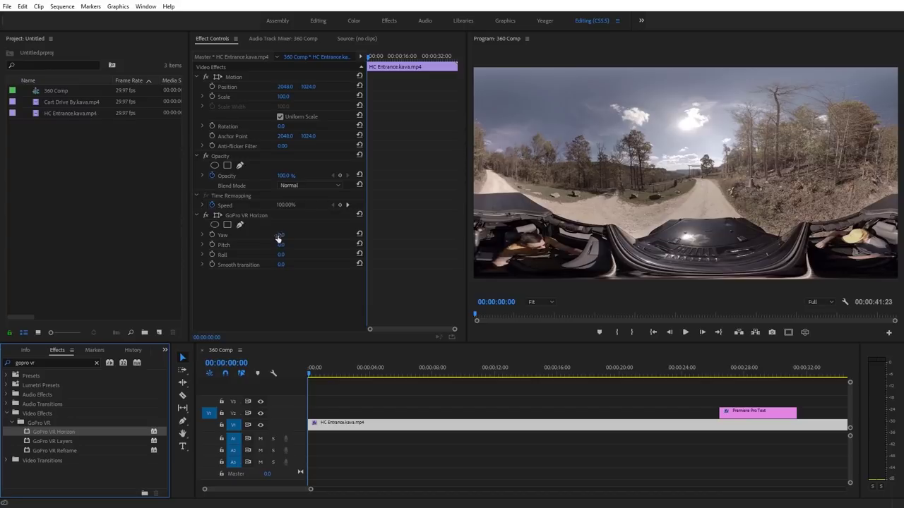
{"action": "mouse_move", "coordinate": [278, 239]}
{"action": "left_mouse_down"}
{"action": "mouse_move", "coordinate": [533, 239]}
{"action": "mouse_move", "coordinate": [272, 245]}
{"action": "left_mouse_up"}
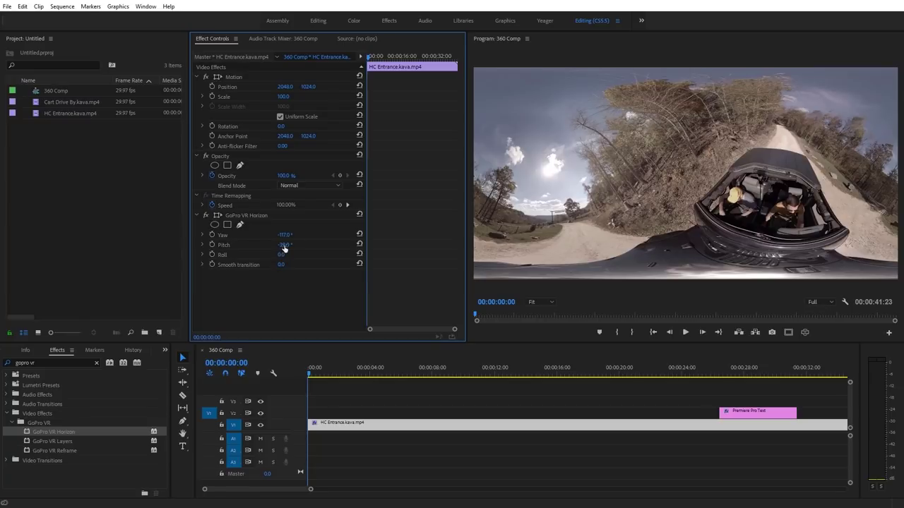
{"action": "mouse_move", "coordinate": [283, 245]}
{"action": "left_mouse_down"}
{"action": "mouse_move", "coordinate": [297, 245]}
{"action": "mouse_move", "coordinate": [288, 246]}
{"action": "left_mouse_up"}
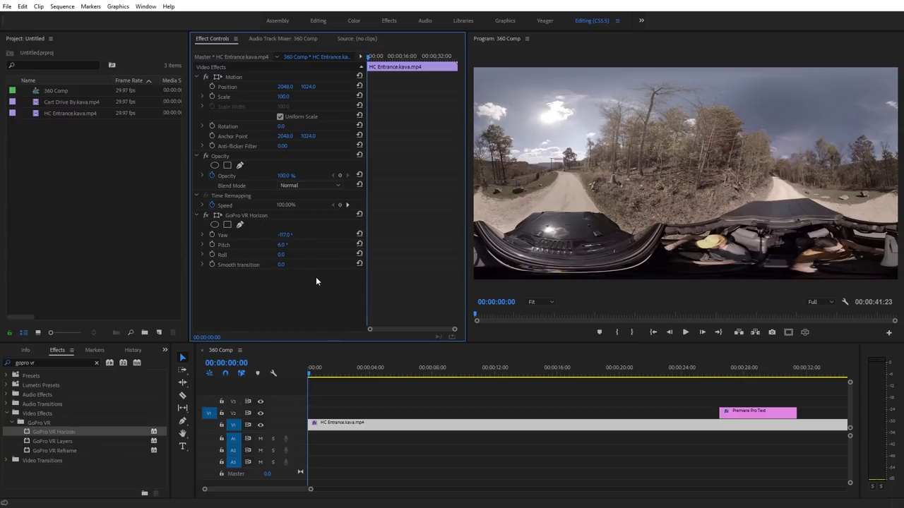
- Delete the GoPro VR Horizon effect and move the Premiere Pro Text clip earlier in the timeline
{"action": "left_click", "coordinate": [245, 216]}
{"action": "key", "text": "Delete"}
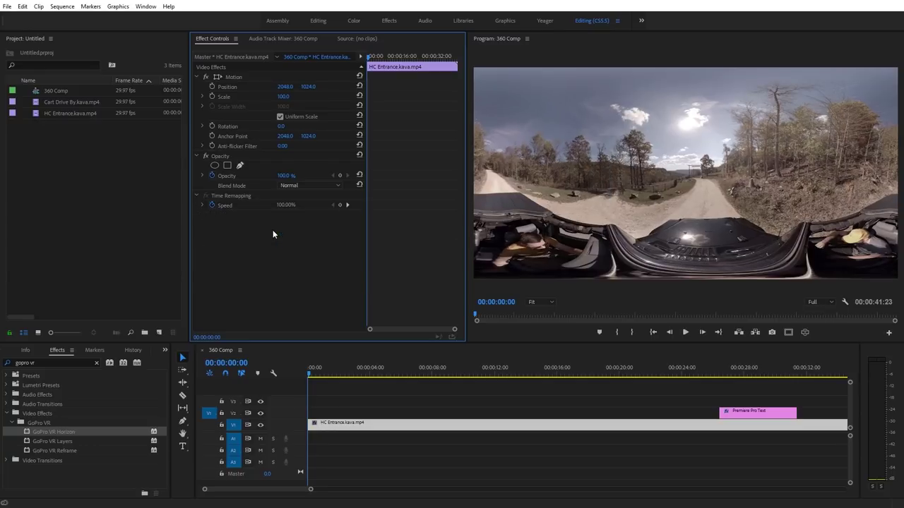
{"action": "left_click", "coordinate": [53, 440]}
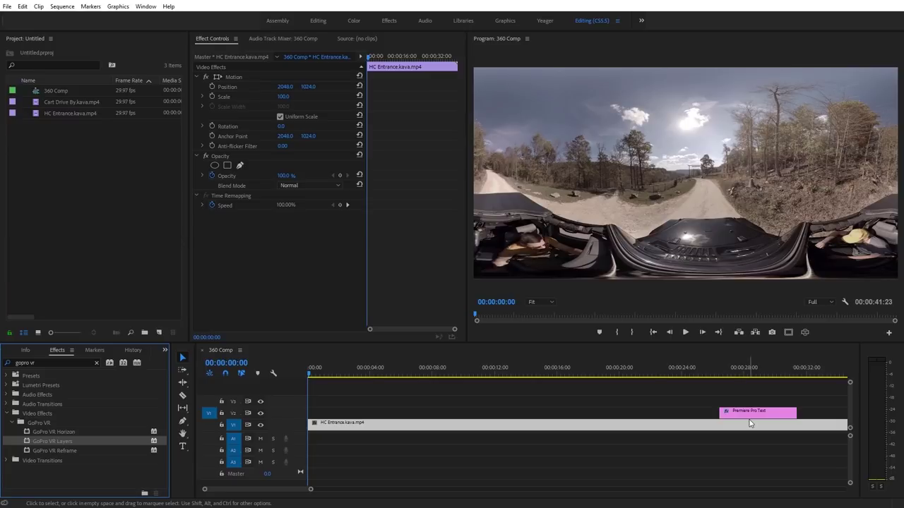
{"action": "left_click_drag", "start_coordinate": [750, 413], "coordinate": [394, 416]}
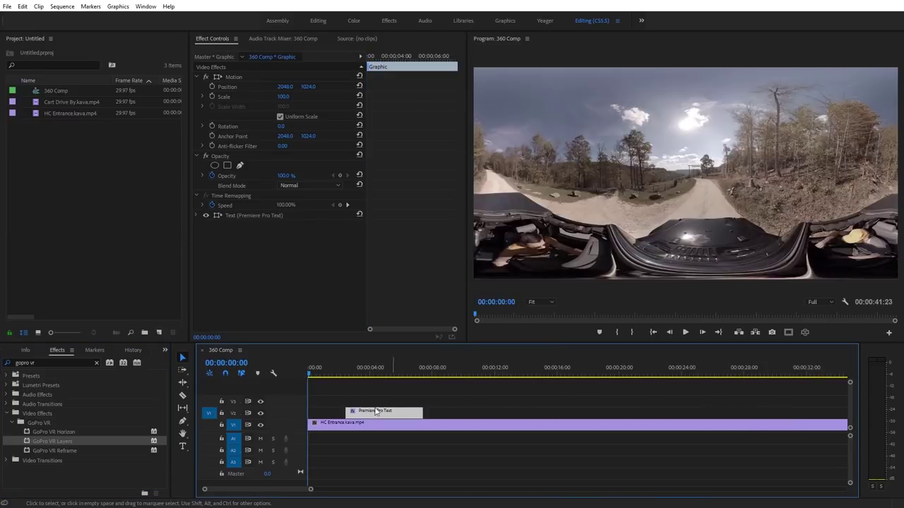
{"action": "left_click_drag", "start_coordinate": [341, 373], "coordinate": [381, 374]}
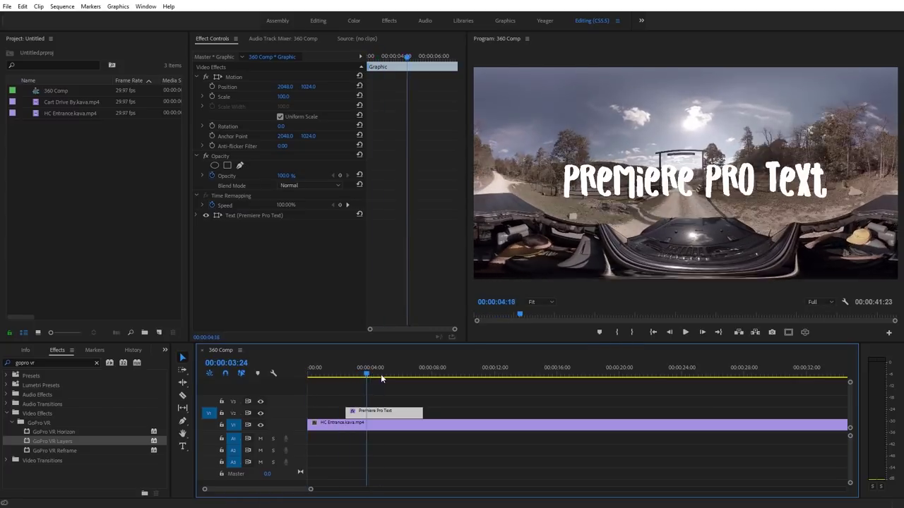
{"action": "left_click", "coordinate": [708, 197]}
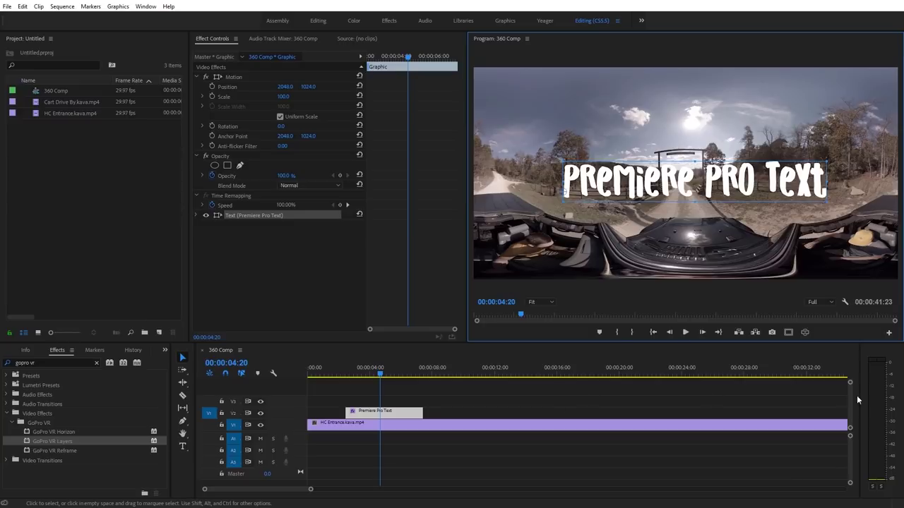
- Inspect the text title in VR view, then return to the flat 360 frame
{"action": "left_click", "coordinate": [805, 332]}
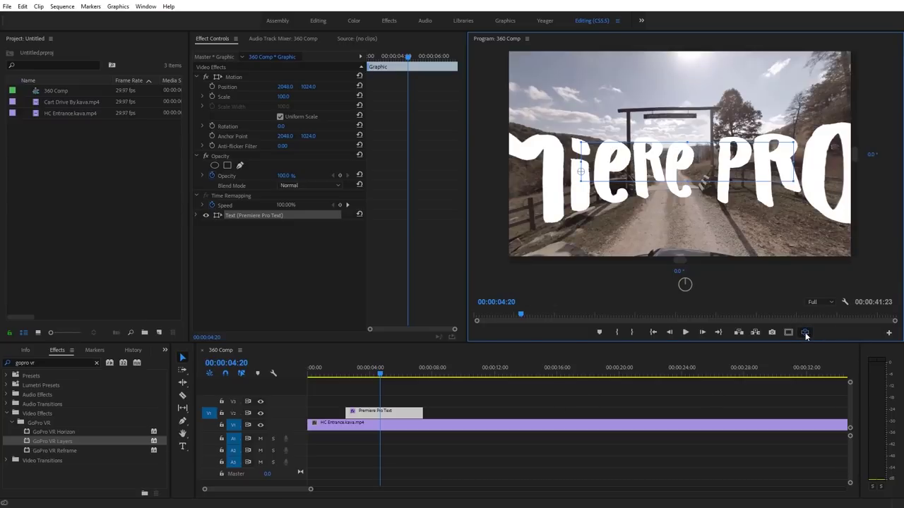
{"action": "left_click", "coordinate": [481, 397]}
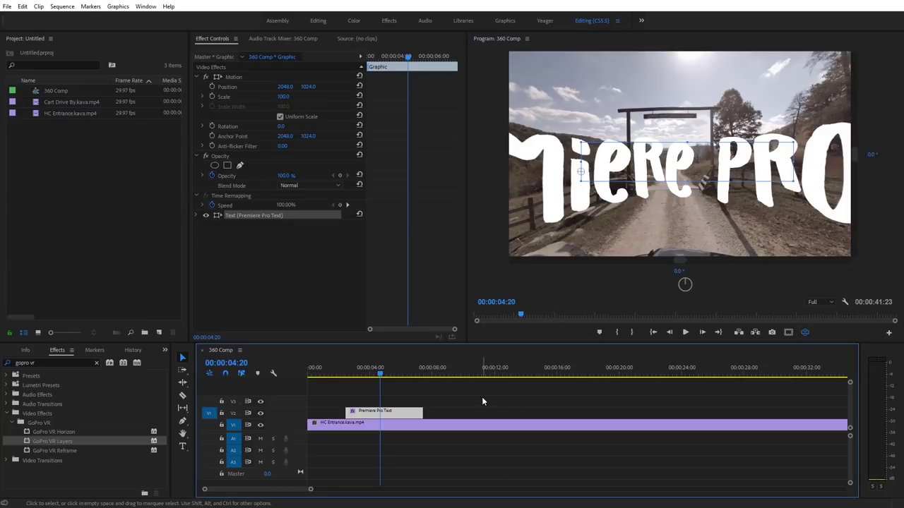
{"action": "left_click_drag", "start_coordinate": [590, 214], "coordinate": [840, 332]}
{"action": "left_click", "coordinate": [804, 332]}
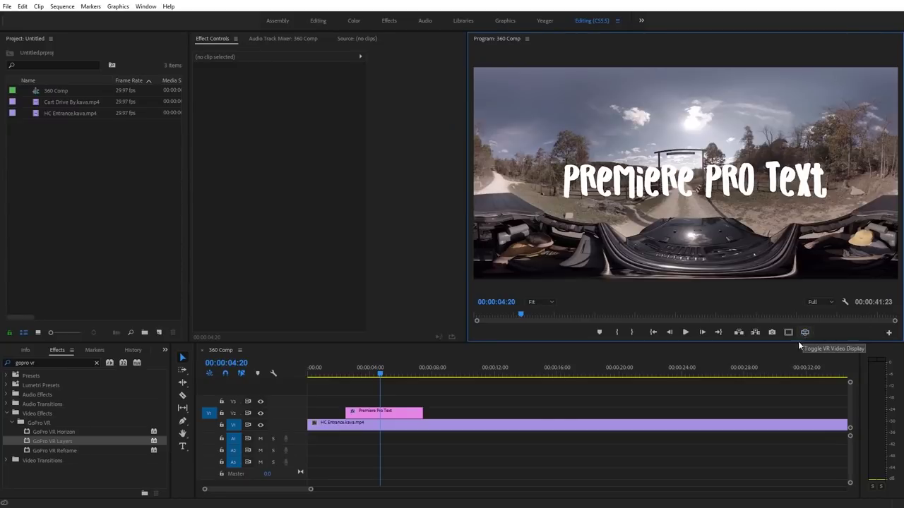
- Apply GoPro VR Layers to the Premiere Pro Text clip and set its FOV to 113
{"action": "left_click", "coordinate": [397, 416]}
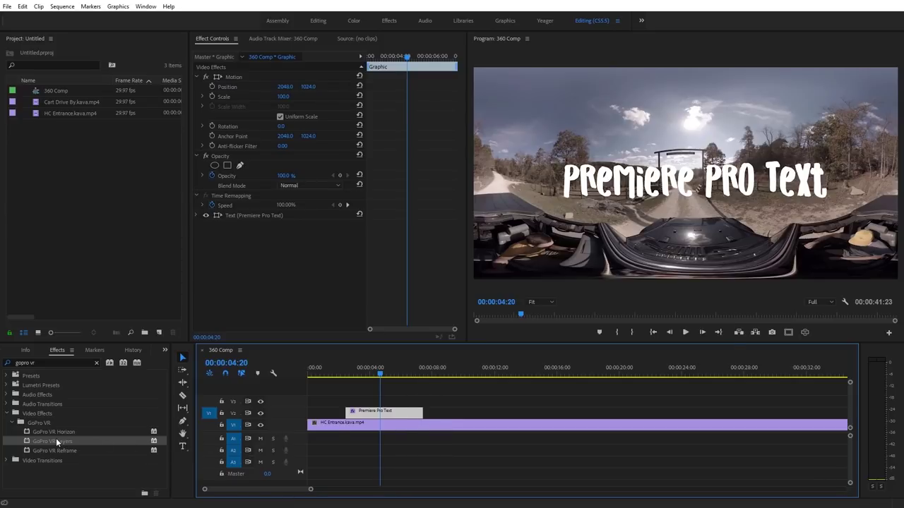
{"action": "left_click_drag", "start_coordinate": [56, 439], "coordinate": [394, 412]}
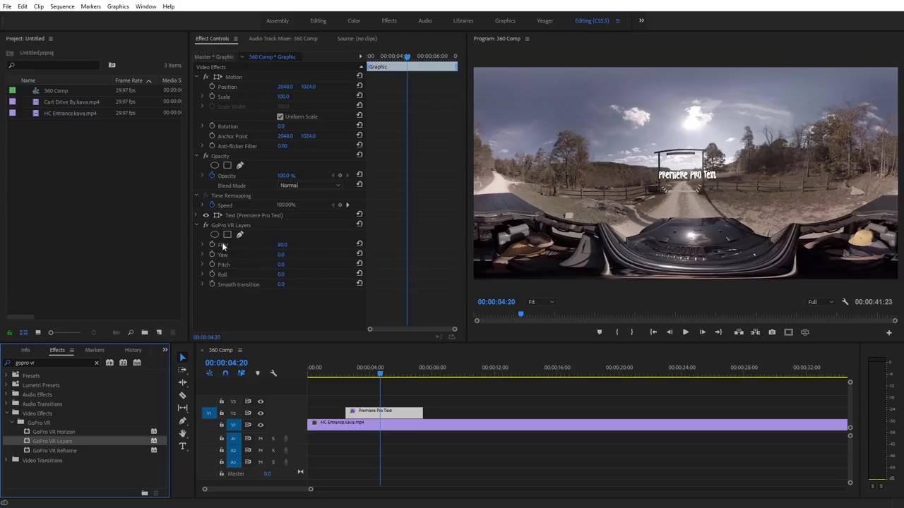
{"action": "left_click_drag", "start_coordinate": [282, 250], "coordinate": [346, 250]}
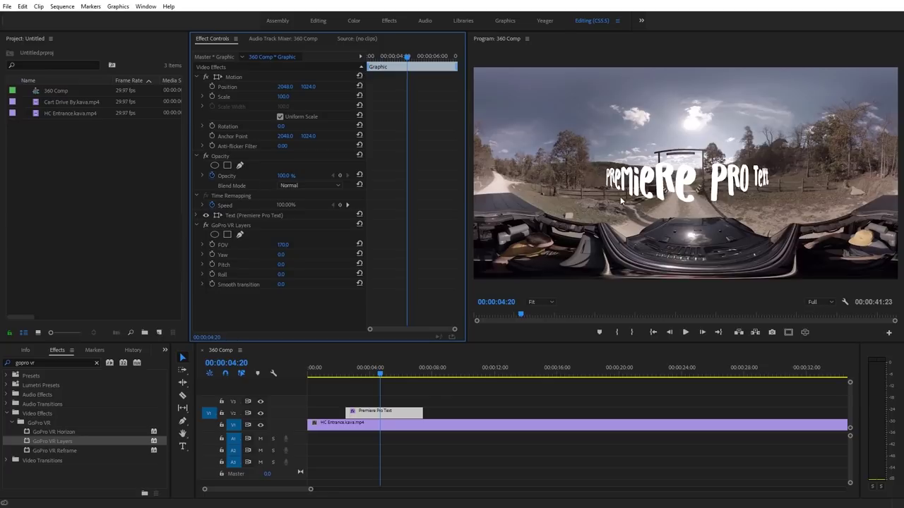
{"action": "left_click", "coordinate": [803, 333]}
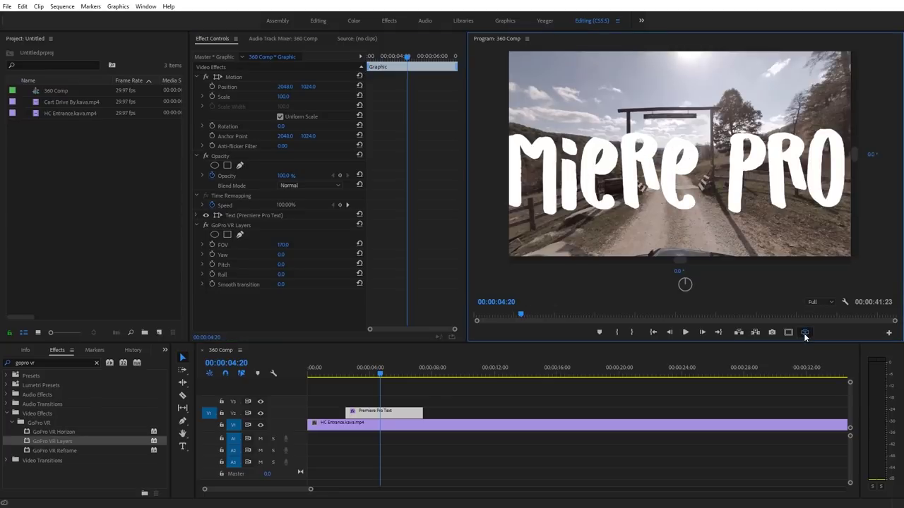
{"action": "mouse_move", "coordinate": [631, 222]}
{"action": "left_mouse_down"}
{"action": "mouse_move", "coordinate": [598, 208]}
{"action": "mouse_move", "coordinate": [639, 213]}
{"action": "left_mouse_up"}
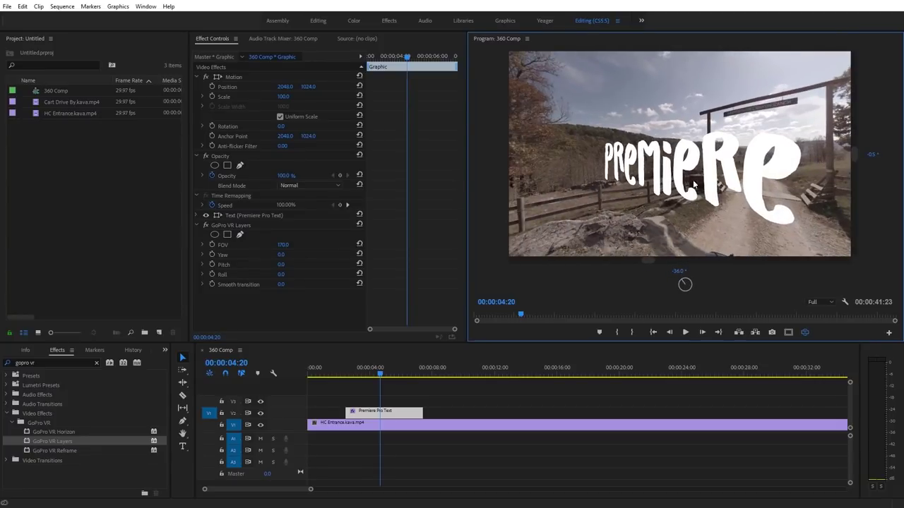
{"action": "left_click_drag", "start_coordinate": [782, 199], "coordinate": [693, 192]}
{"action": "left_click_drag", "start_coordinate": [286, 247], "coordinate": [249, 247]}
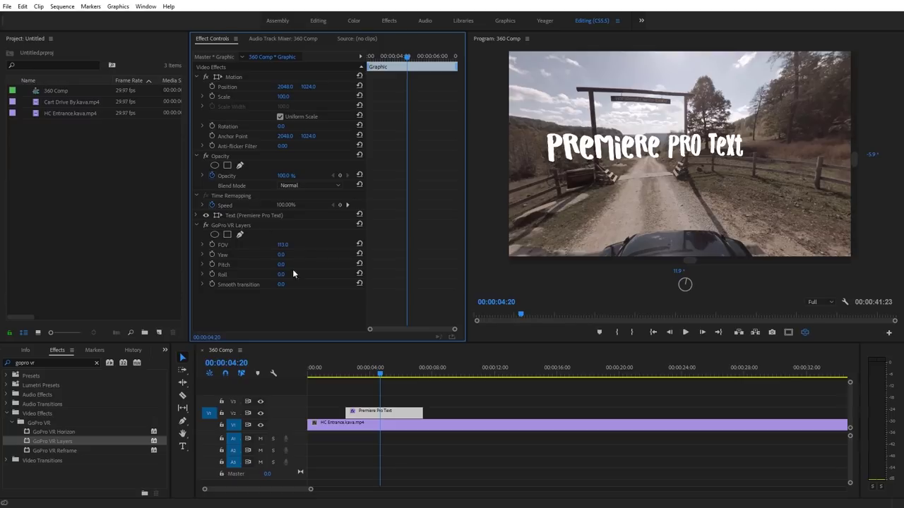
- Set the title's Yaw to 8° and Pitch to -31°, checking placement in VR, then exit VR view
{"action": "left_click", "coordinate": [281, 254]}
{"action": "type", "text": "17"}
{"action": "key", "text": "Return"}
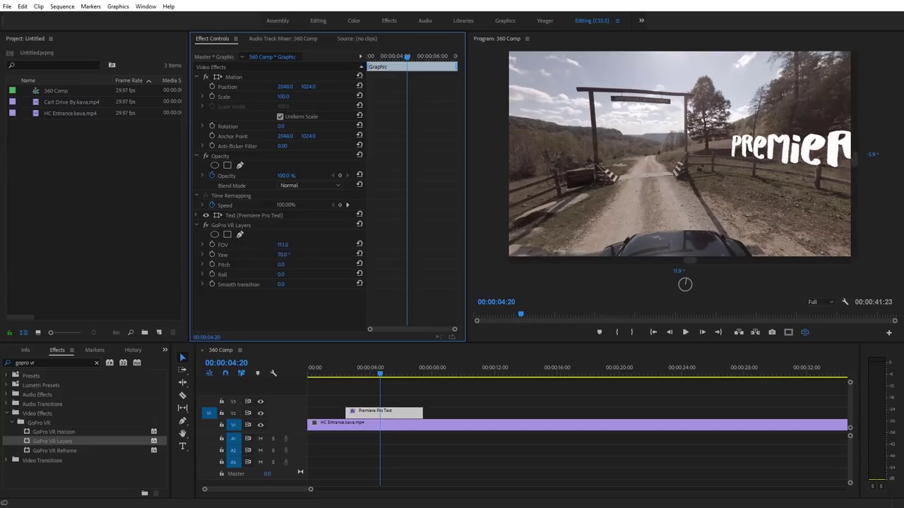
{"action": "left_click_drag", "start_coordinate": [281, 254], "coordinate": [255, 266]}
{"action": "left_click_drag", "start_coordinate": [502, 226], "coordinate": [574, 176]}
{"action": "left_click_drag", "start_coordinate": [289, 267], "coordinate": [268, 268]}
{"action": "left_click_drag", "start_coordinate": [739, 198], "coordinate": [683, 218]}
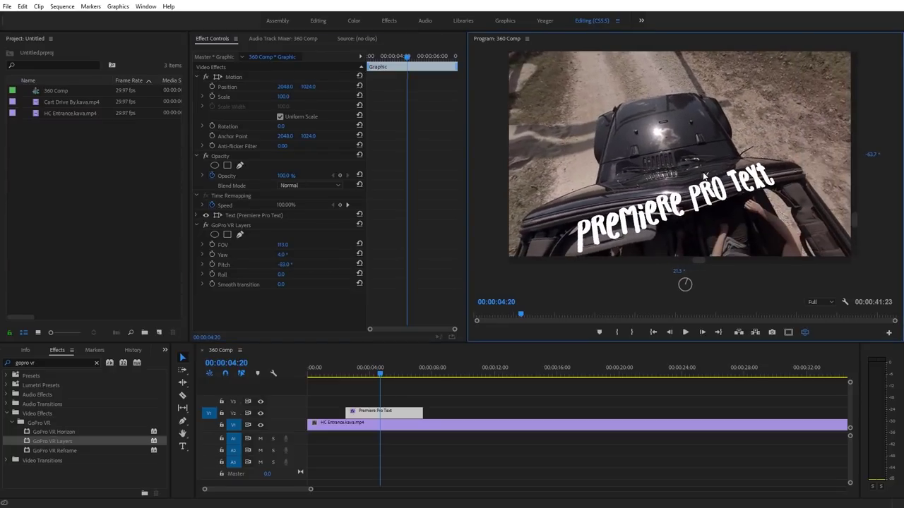
{"action": "left_click_drag", "start_coordinate": [661, 165], "coordinate": [607, 191]}
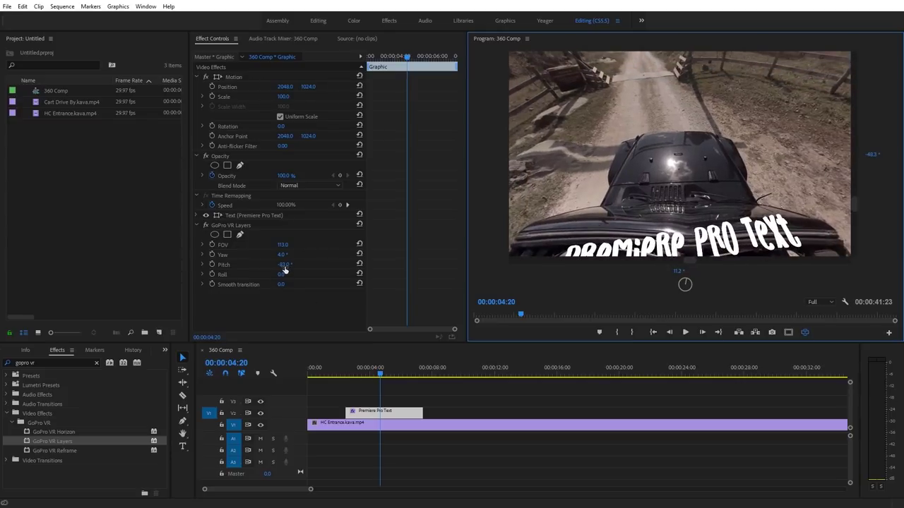
{"action": "left_click_drag", "start_coordinate": [284, 269], "coordinate": [340, 264]}
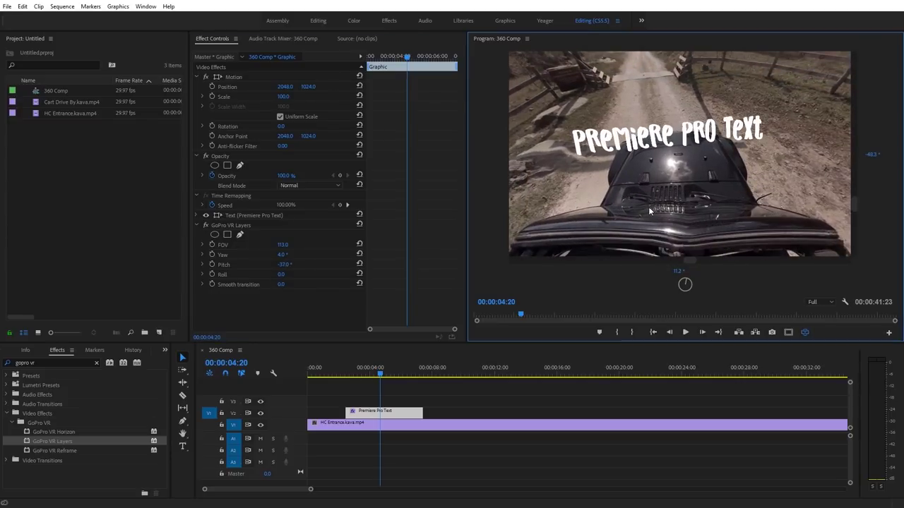
{"action": "left_click_drag", "start_coordinate": [649, 211], "coordinate": [713, 216]}
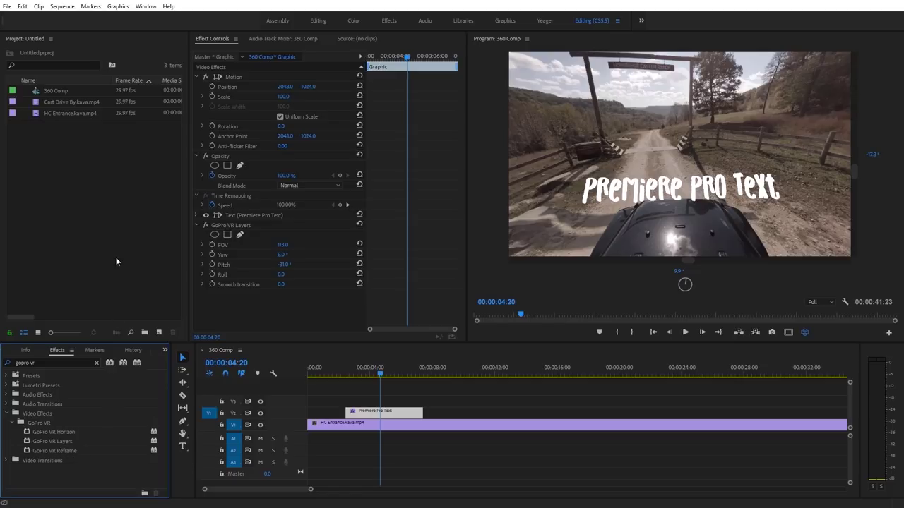
{"action": "left_click_drag", "start_coordinate": [356, 381], "coordinate": [346, 377]}
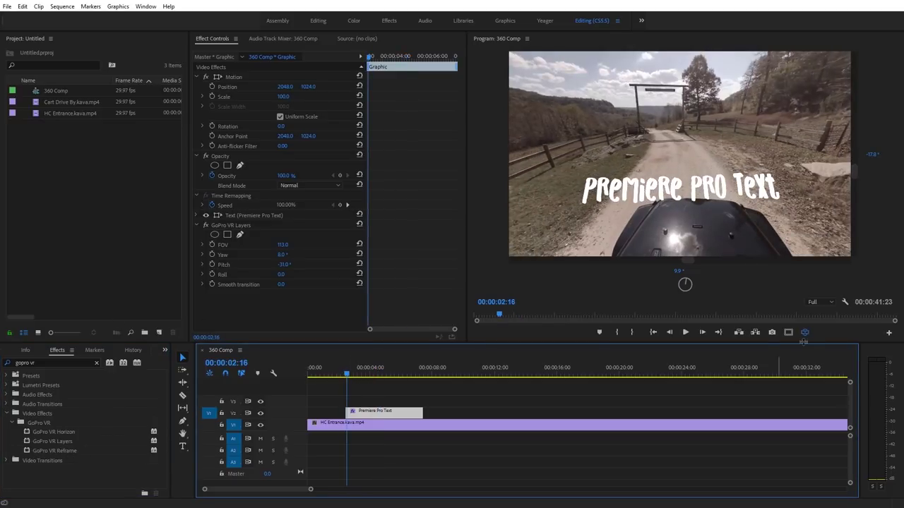
{"action": "left_click", "coordinate": [805, 334]}
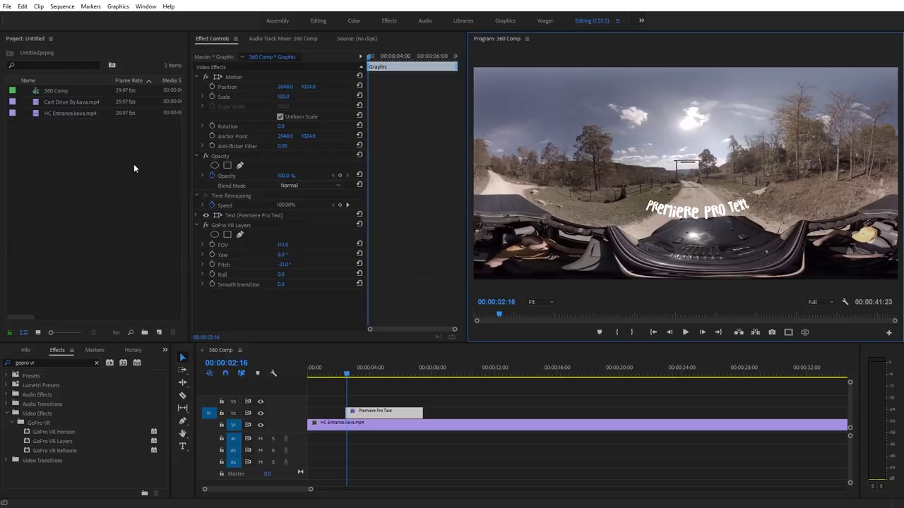
- Create a new sequence named Overcapture
{"action": "left_click", "coordinate": [159, 331]}
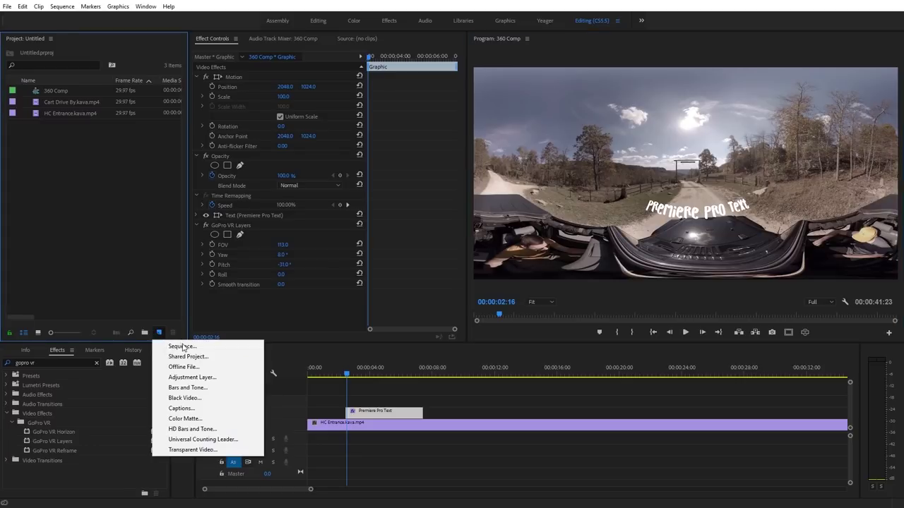
{"action": "left_click", "coordinate": [182, 346]}
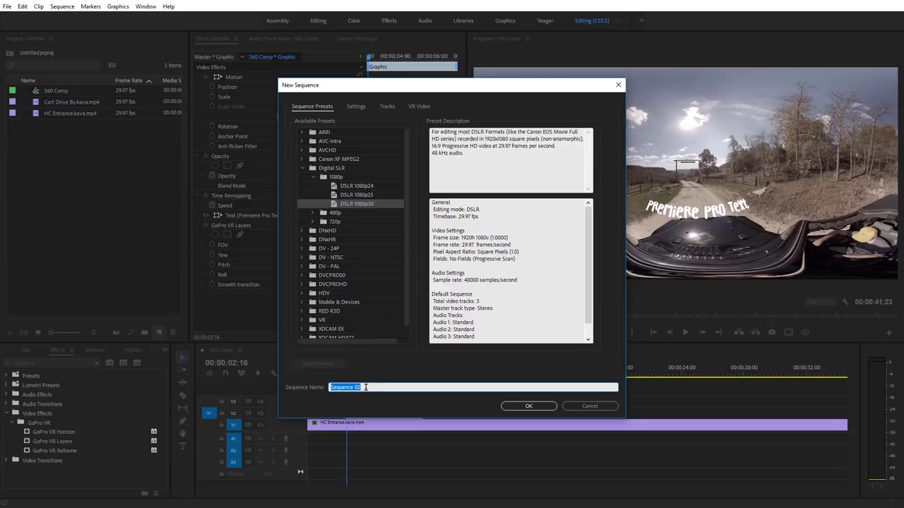
{"action": "type", "text": "Overcapture"}
{"action": "left_click", "coordinate": [524, 405]}
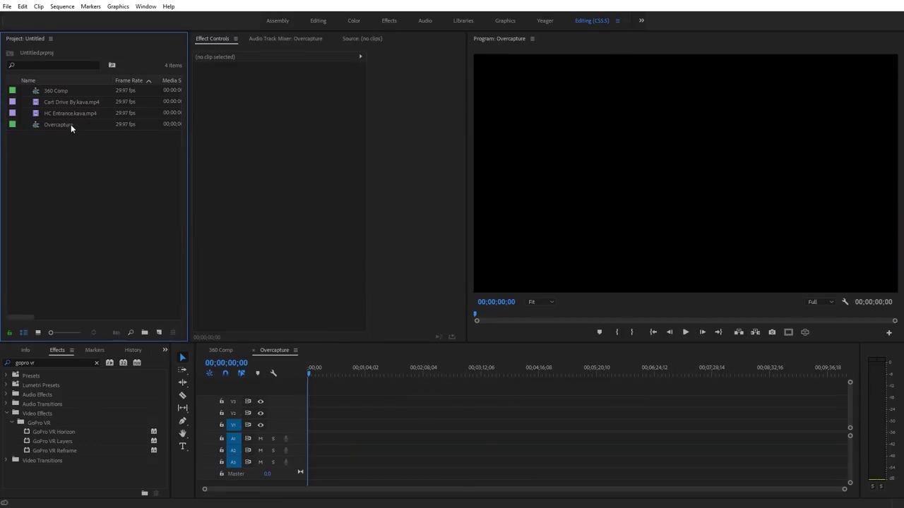
- Add HC Entrance.kava.mp4 to V1, keeping the existing sequence settings, and select the clip
{"action": "left_click_drag", "start_coordinate": [75, 115], "coordinate": [325, 428]}
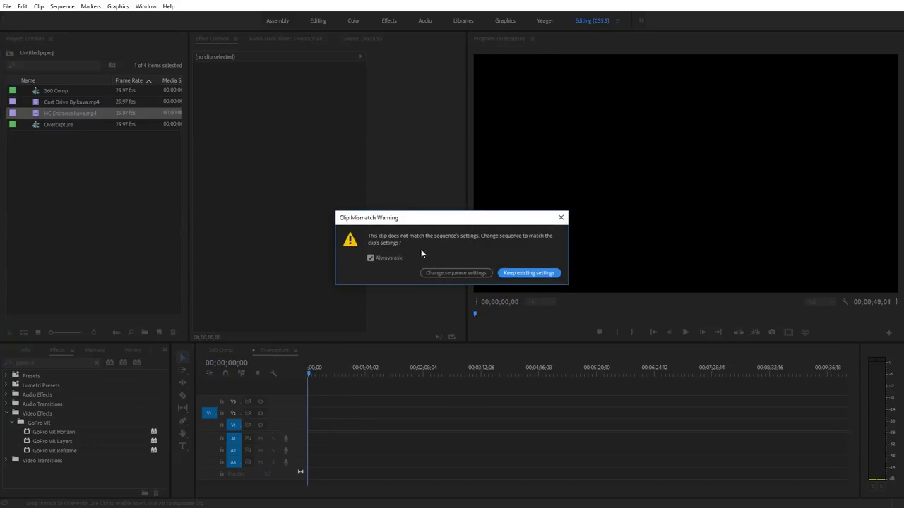
{"action": "left_click", "coordinate": [528, 273]}
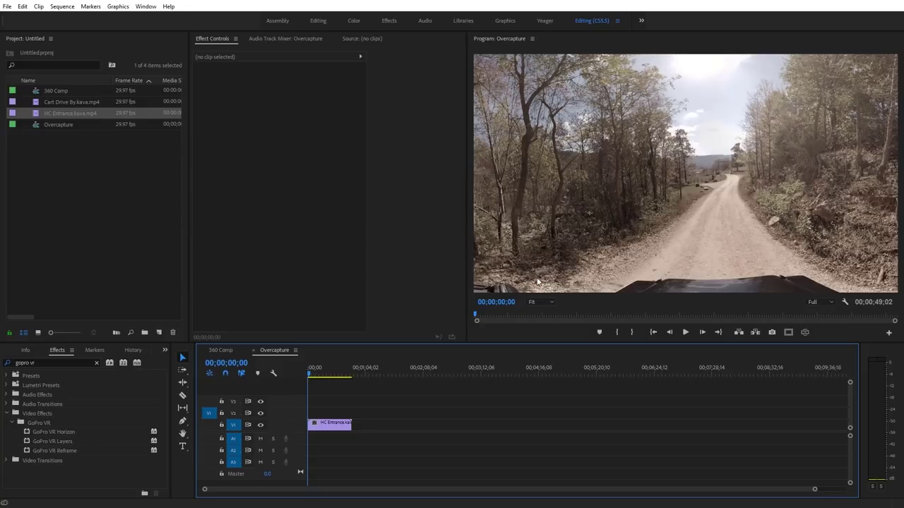
{"action": "left_click", "coordinate": [323, 428]}
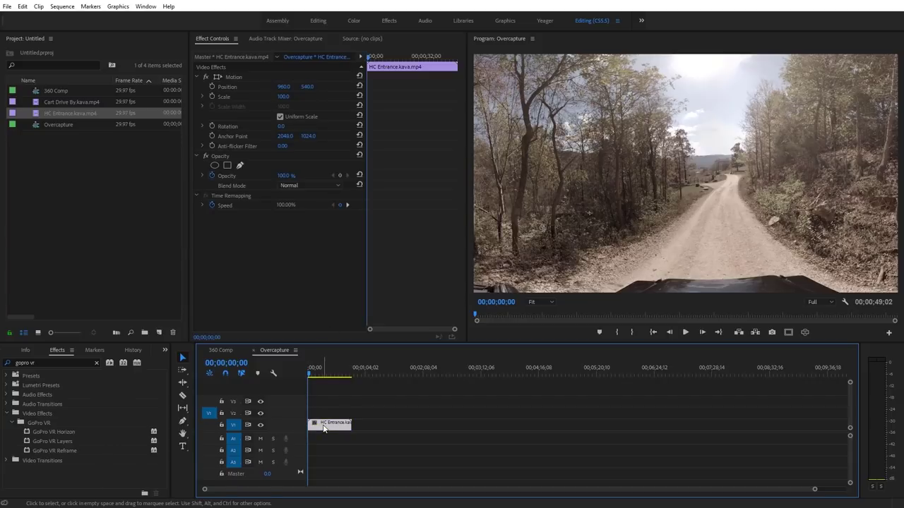
{"action": "left_click", "coordinate": [52, 449]}
- Apply GoPro VR Reframe to the HC Entrance clip and adjust its FOV with playback previews, settling on 73
{"action": "left_click_drag", "start_coordinate": [48, 449], "coordinate": [323, 423]}
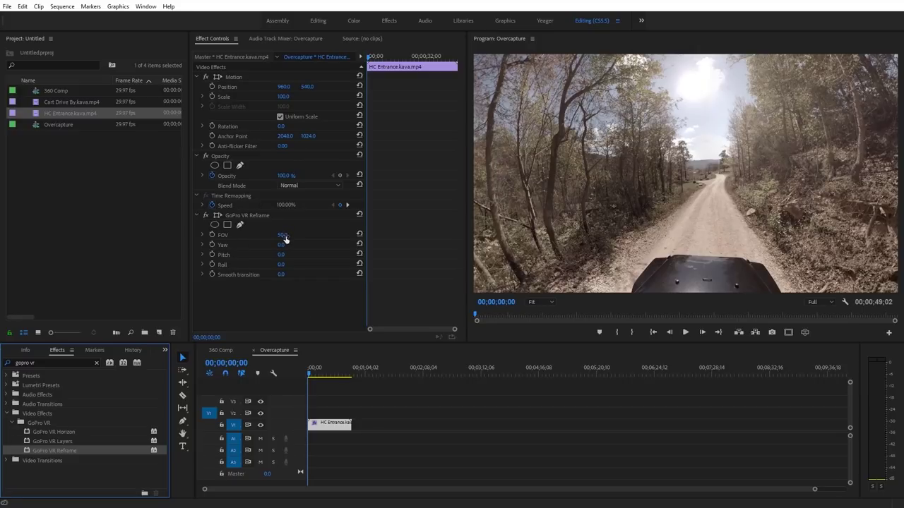
{"action": "left_click_drag", "start_coordinate": [285, 240], "coordinate": [262, 234]}
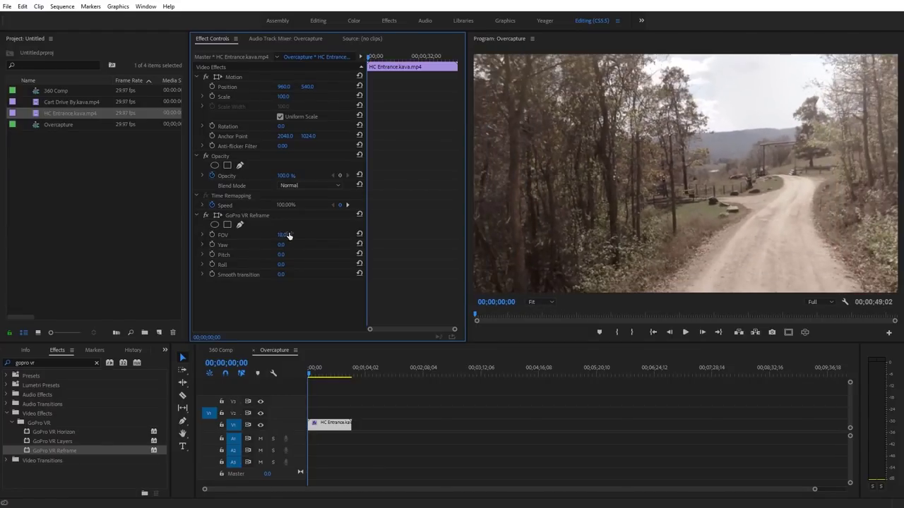
{"action": "key", "text": "space"}
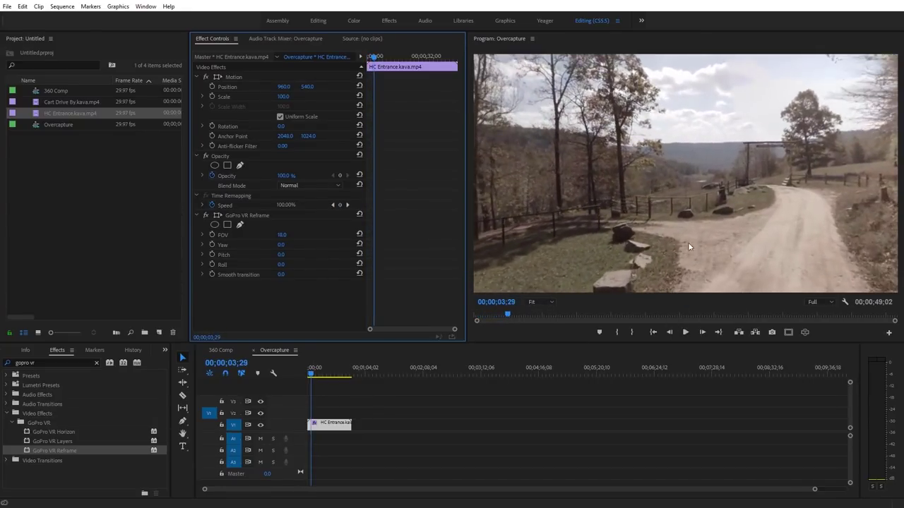
{"action": "left_click_drag", "start_coordinate": [280, 238], "coordinate": [310, 239]}
{"action": "key", "text": "space"}
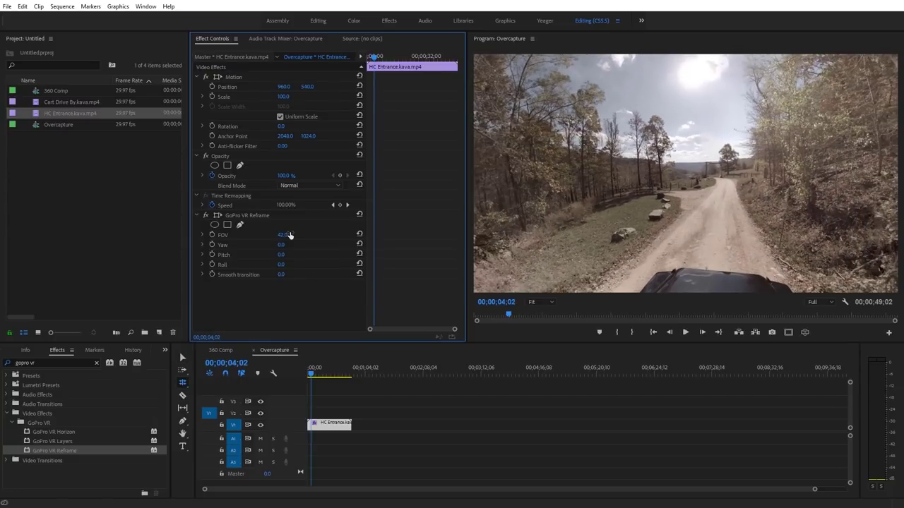
{"action": "key", "text": "space"}
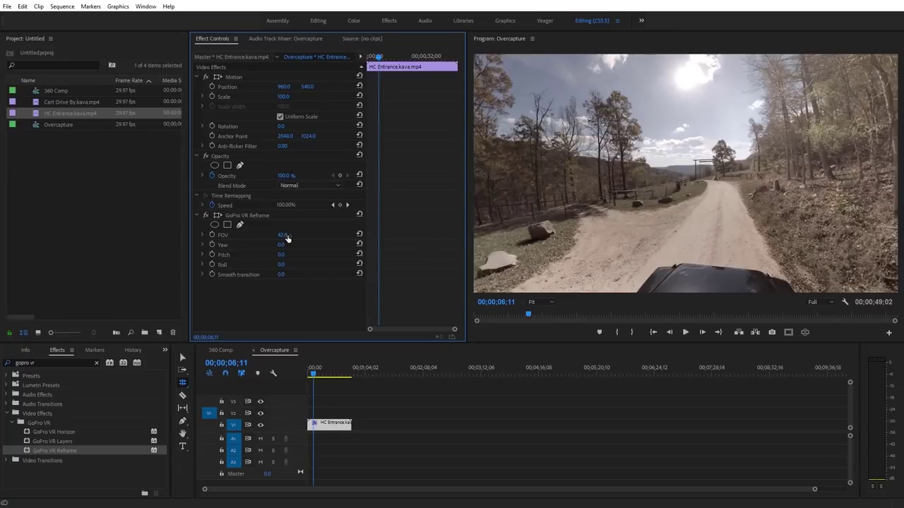
{"action": "left_click_drag", "start_coordinate": [281, 235], "coordinate": [305, 234]}
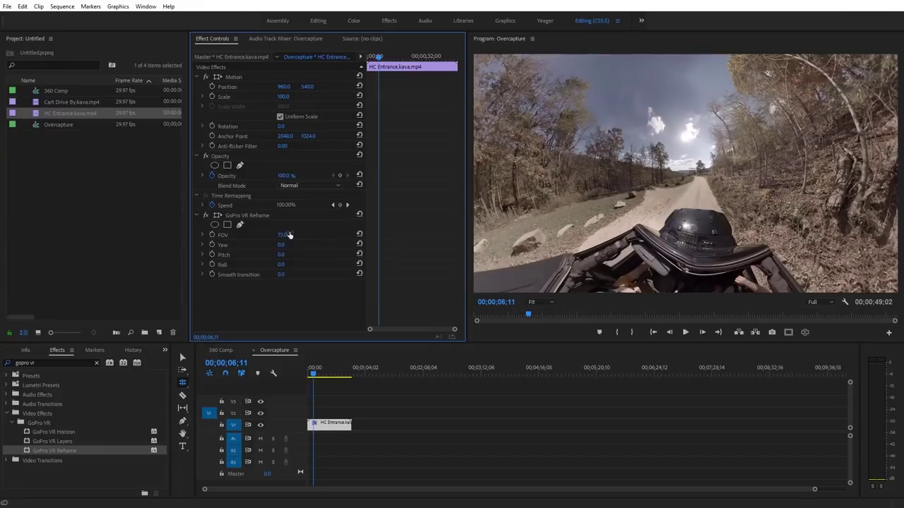
{"action": "key", "text": "space"}
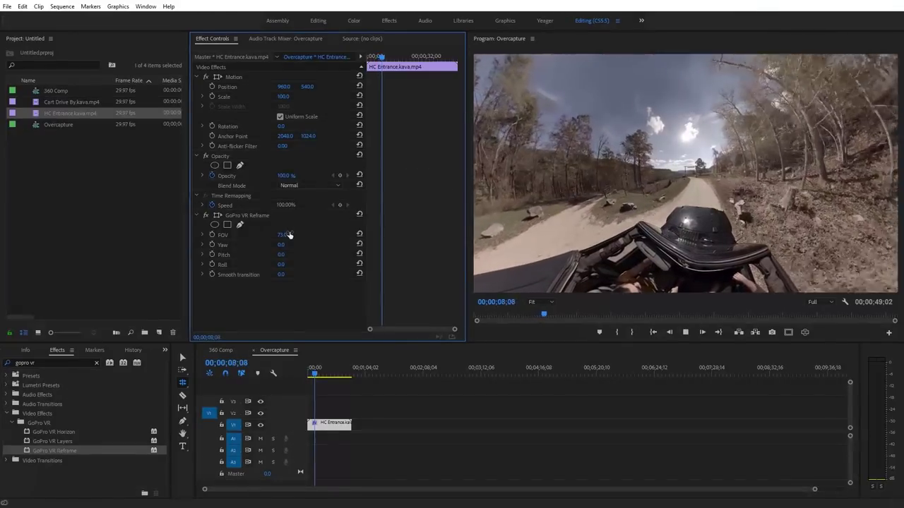
{"action": "key", "text": "space"}
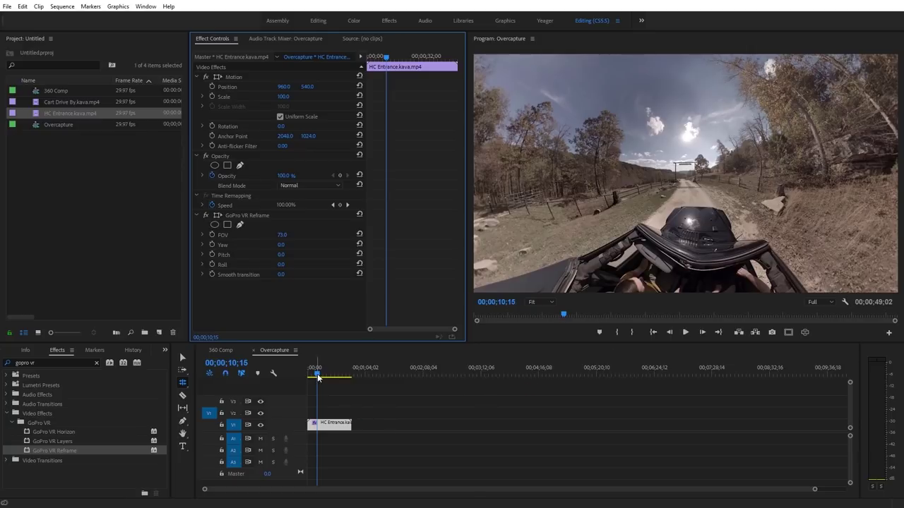
- From the sequence start, narrow the field of view to 69 and set Pitch to 90°
{"action": "left_click_drag", "start_coordinate": [317, 375], "coordinate": [297, 376]}
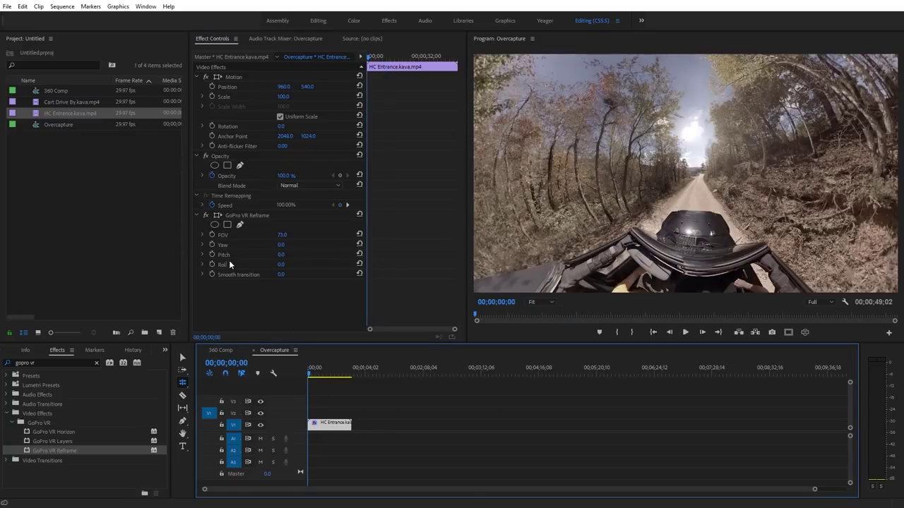
{"action": "left_click_drag", "start_coordinate": [277, 248], "coordinate": [266, 256]}
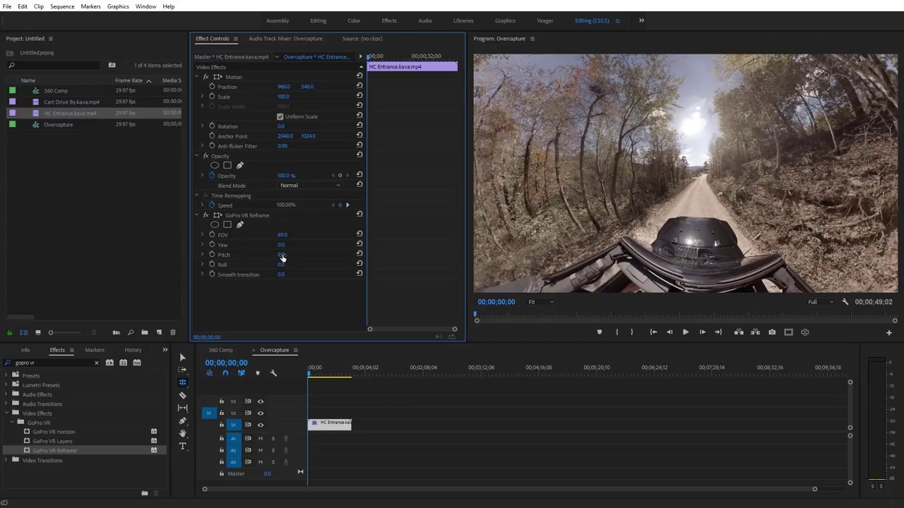
{"action": "left_click_drag", "start_coordinate": [281, 255], "coordinate": [316, 256]}
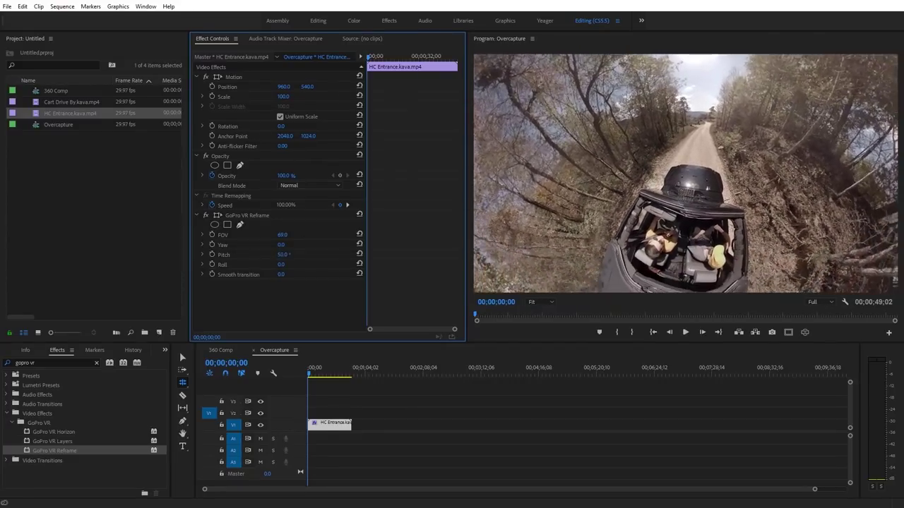
{"action": "left_click", "coordinate": [293, 252]}
{"action": "type", "text": "90"}
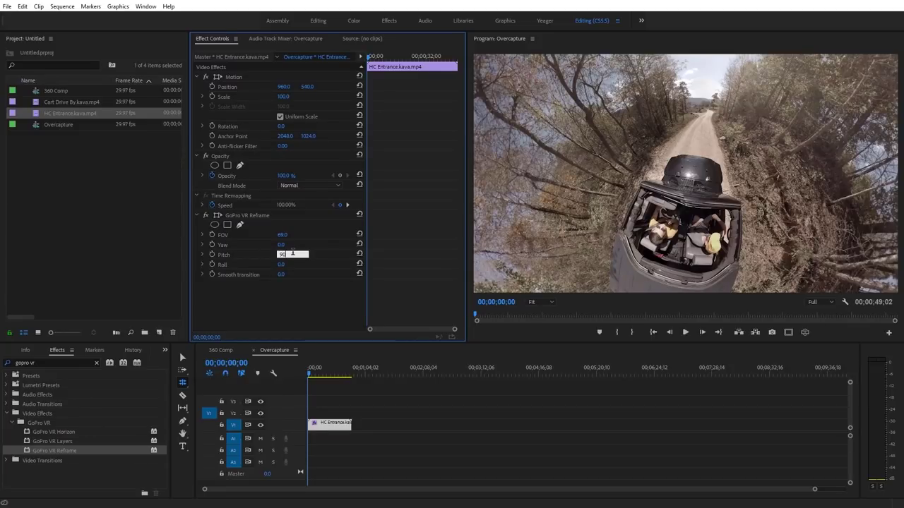
{"action": "key", "text": "Return"}
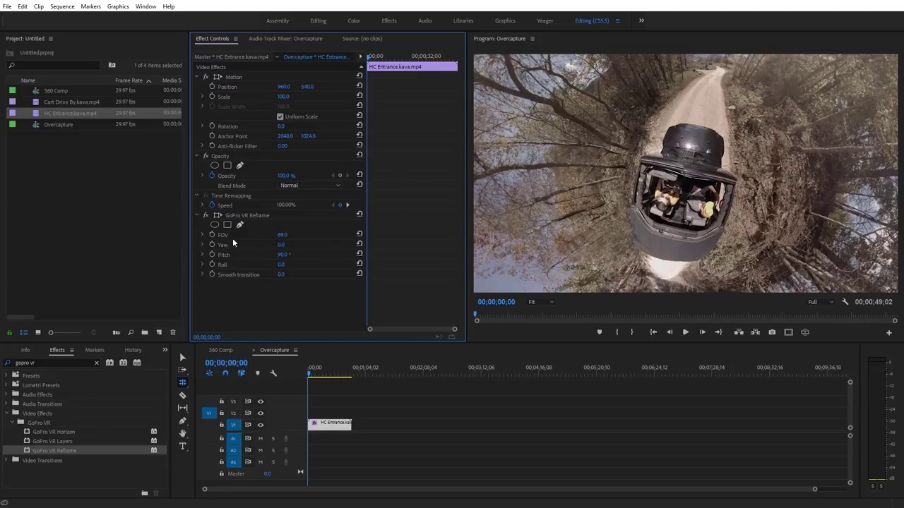
- Preview the tiny planet with a wider field of view, then settle FOV at 60
{"action": "left_click_drag", "start_coordinate": [282, 235], "coordinate": [290, 234]}
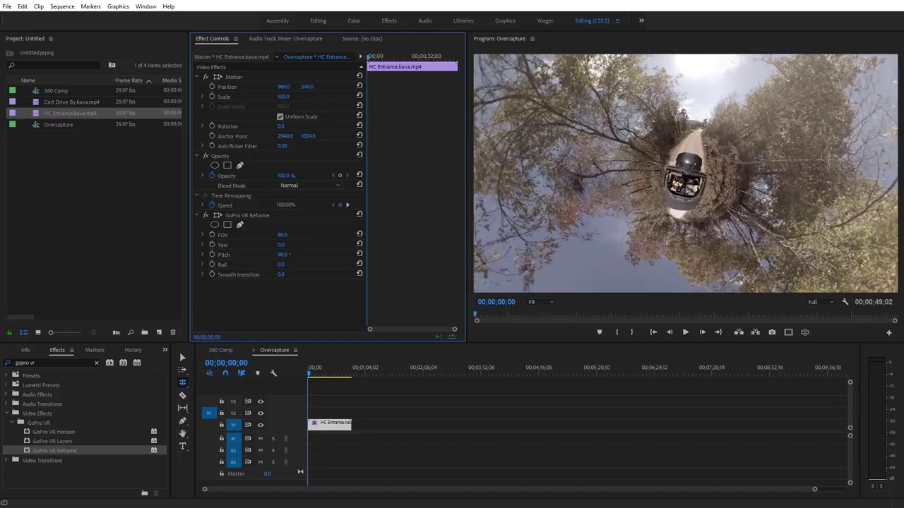
{"action": "key", "text": "space"}
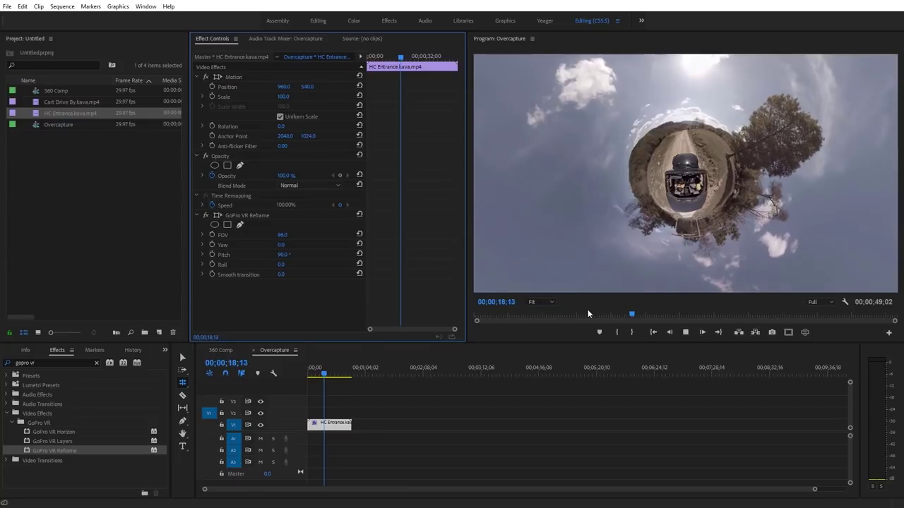
{"action": "key", "text": "space"}
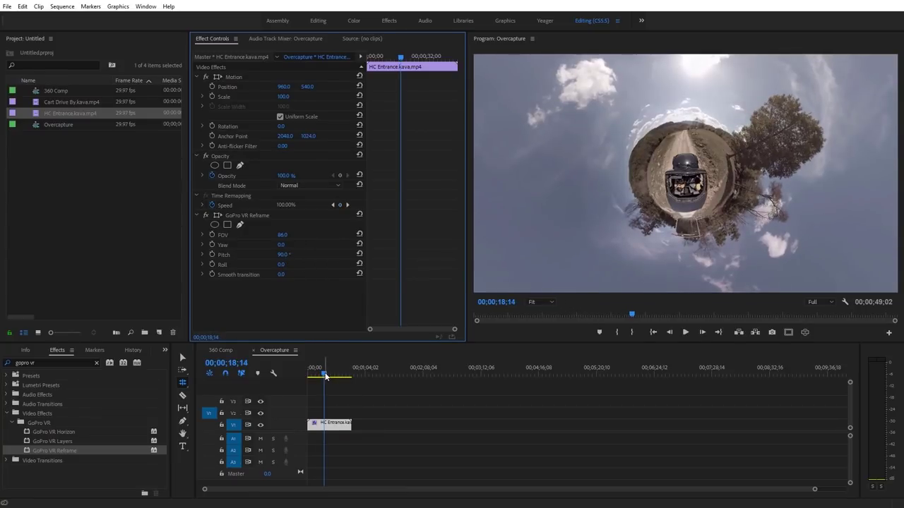
{"action": "mouse_move", "coordinate": [325, 376]}
{"action": "left_mouse_down"}
{"action": "mouse_move", "coordinate": [315, 378]}
{"action": "mouse_move", "coordinate": [331, 379]}
{"action": "left_mouse_up"}
{"action": "key", "text": "v"}
{"action": "key", "text": "equal"}
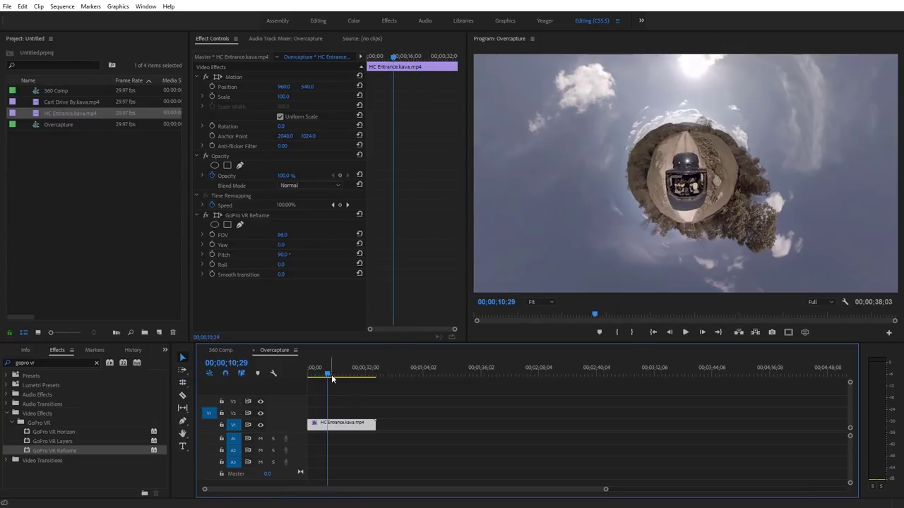
{"action": "mouse_move", "coordinate": [282, 236]}
{"action": "left_mouse_down"}
{"action": "mouse_move", "coordinate": [260, 235]}
{"action": "mouse_move", "coordinate": [291, 236]}
{"action": "left_mouse_up"}
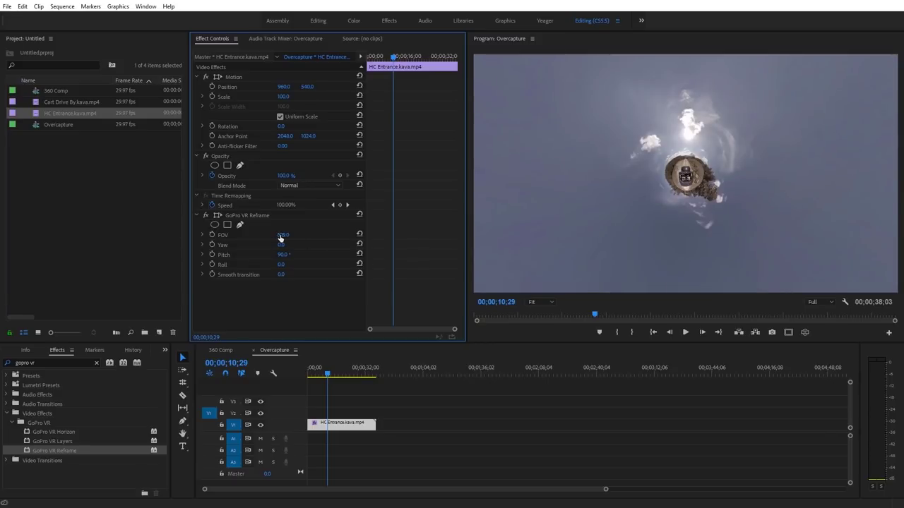
{"action": "left_click_drag", "start_coordinate": [282, 235], "coordinate": [254, 235]}
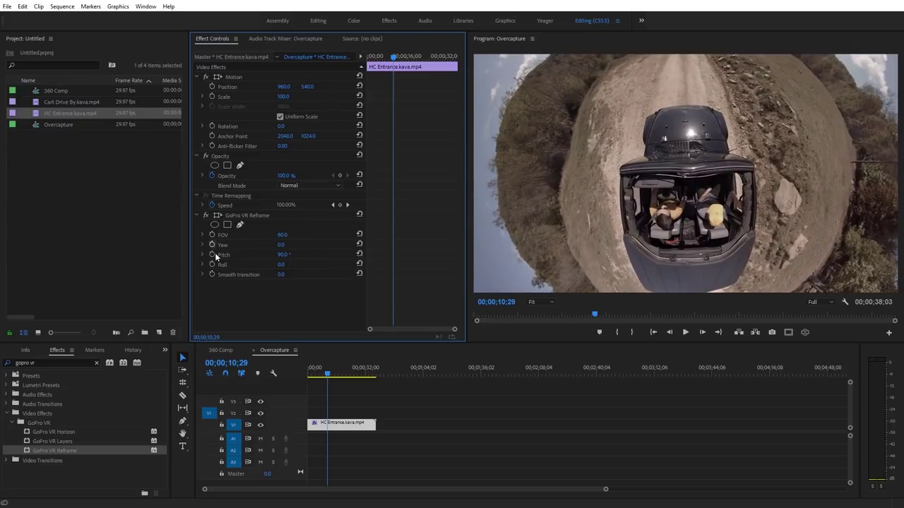
- Keyframe Pitch at 90° at the clip start and 0° around 15 seconds
{"action": "left_click_drag", "start_coordinate": [330, 379], "coordinate": [300, 377]}
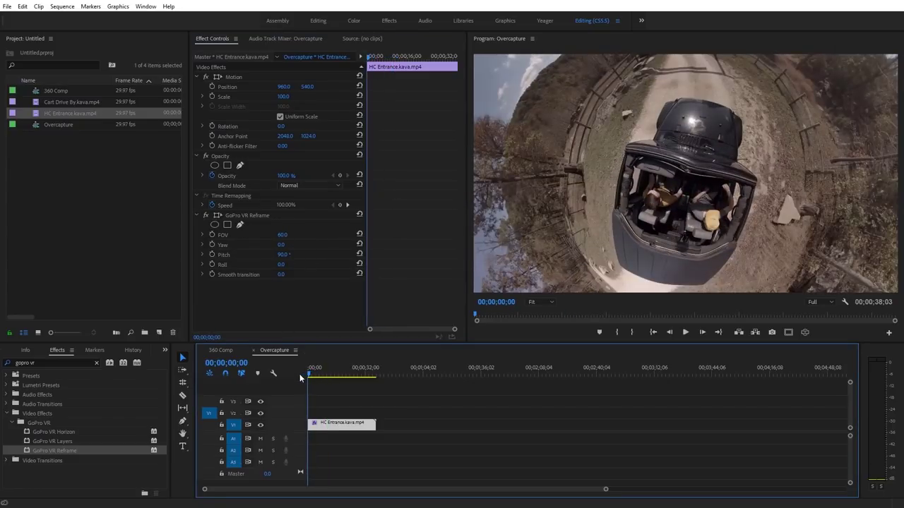
{"action": "left_click", "coordinate": [212, 255]}
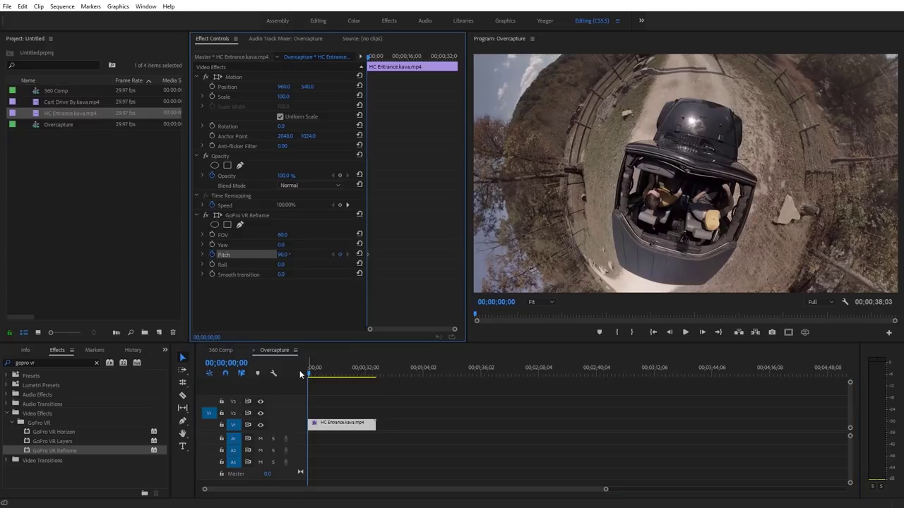
{"action": "left_click_drag", "start_coordinate": [310, 378], "coordinate": [335, 377]}
{"action": "left_click", "coordinate": [293, 255]}
{"action": "type", "text": "0"}
{"action": "key", "text": "Return"}
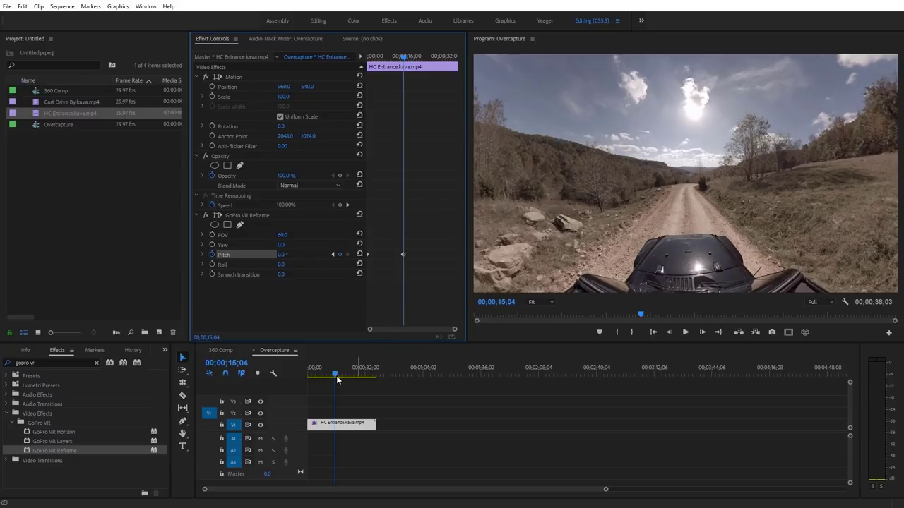
- Set smooth transition to 100 and play back the pitch animation from the start
{"action": "mouse_move", "coordinate": [336, 379]}
{"action": "left_mouse_down"}
{"action": "mouse_move", "coordinate": [306, 373]}
{"action": "mouse_move", "coordinate": [334, 373]}
{"action": "left_mouse_up"}
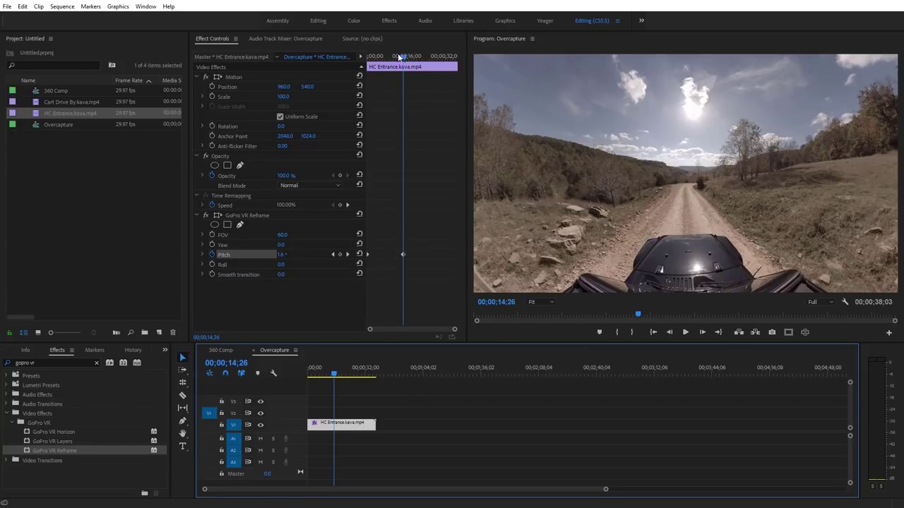
{"action": "mouse_move", "coordinate": [400, 56]}
{"action": "left_mouse_down"}
{"action": "mouse_move", "coordinate": [365, 57]}
{"action": "mouse_move", "coordinate": [398, 56]}
{"action": "left_mouse_up"}
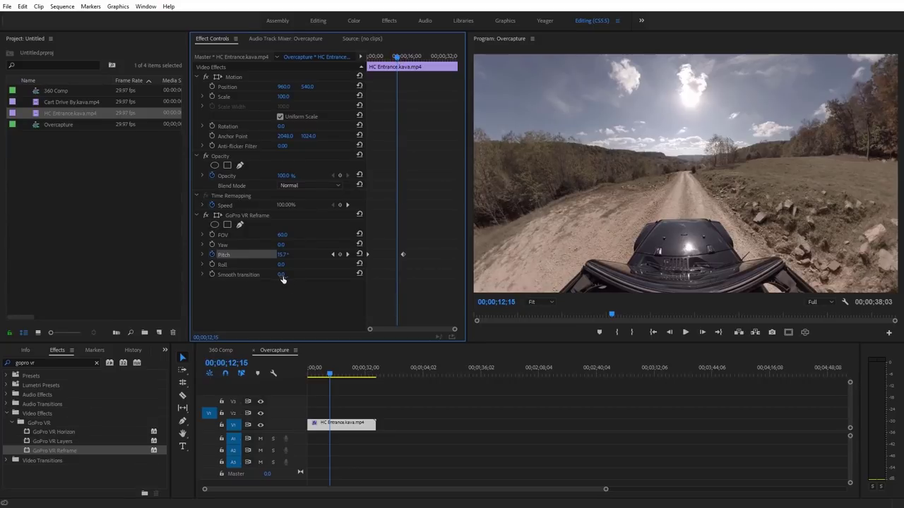
{"action": "left_click_drag", "start_coordinate": [282, 275], "coordinate": [324, 276]}
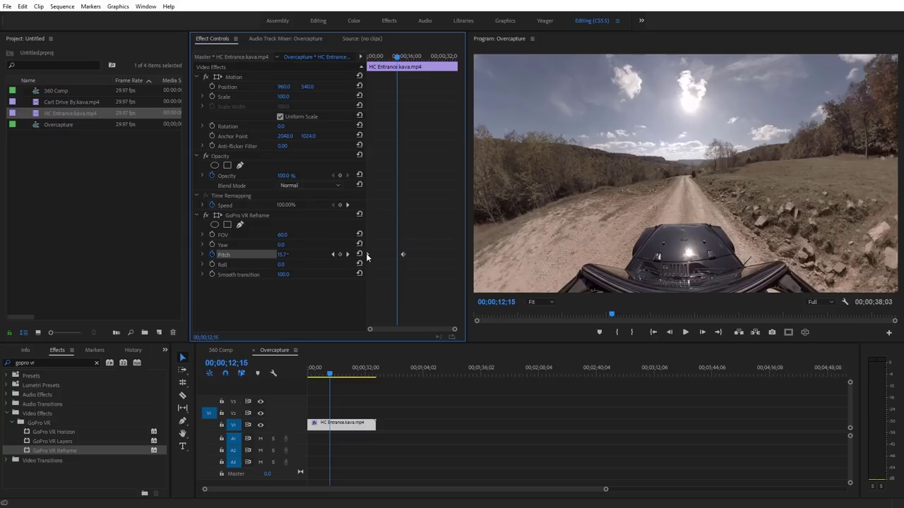
{"action": "key", "text": "Home"}
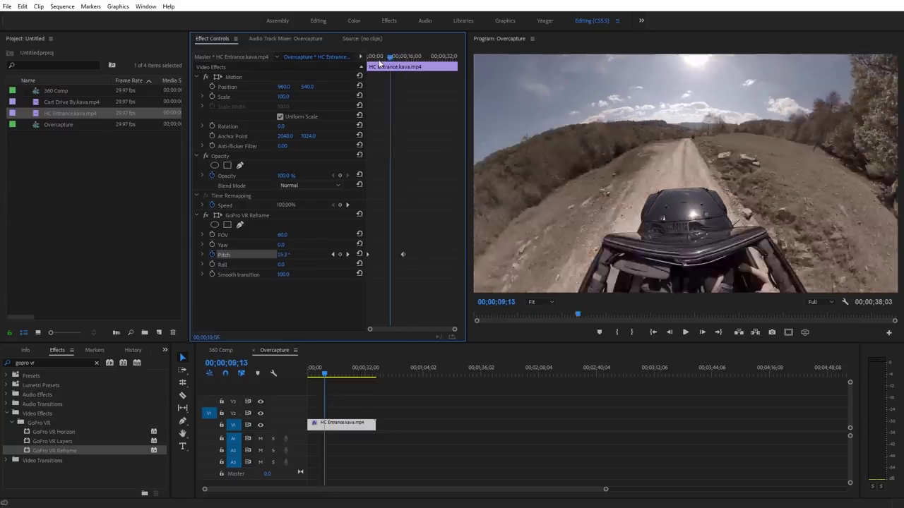
{"action": "key", "text": "space"}
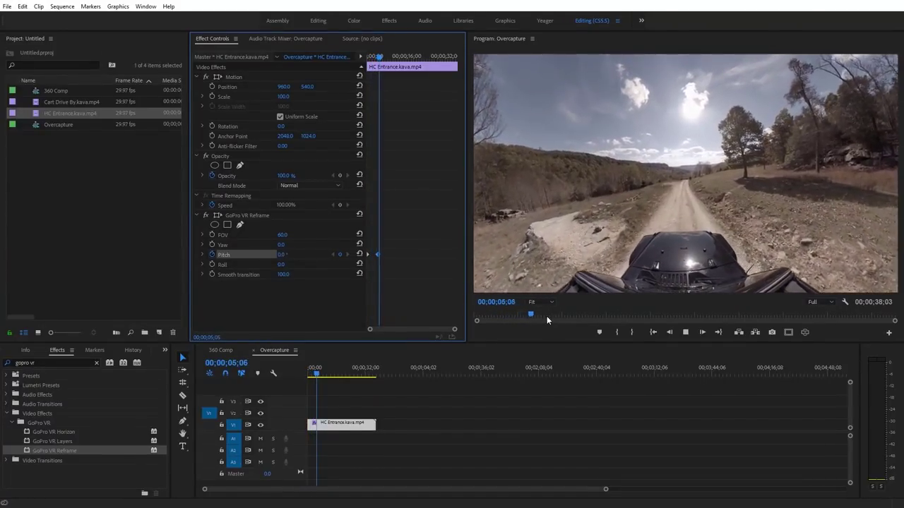
{"action": "key", "text": "space"}
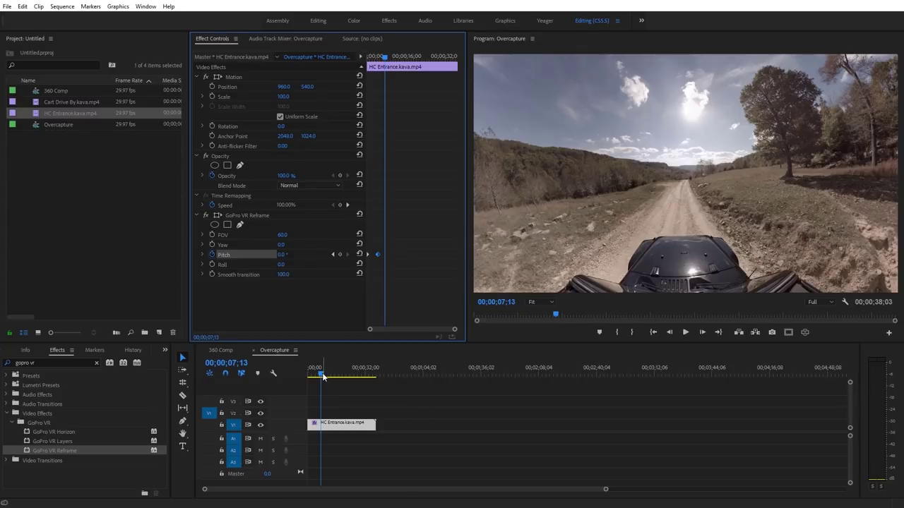
{"action": "left_click_drag", "start_coordinate": [321, 375], "coordinate": [301, 376]}
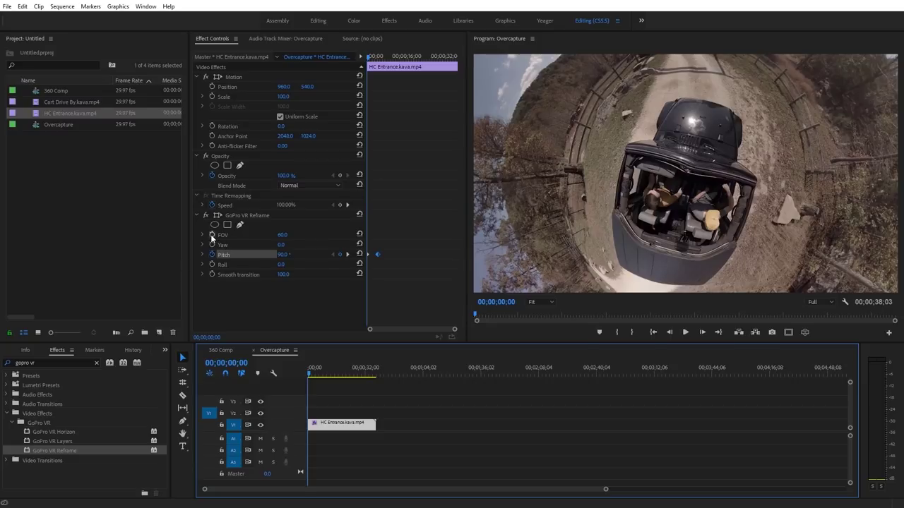
- Keyframe the field of view from 83 at the start to 38 around 4 seconds
{"action": "left_click", "coordinate": [212, 235]}
{"action": "left_click", "coordinate": [312, 376]}
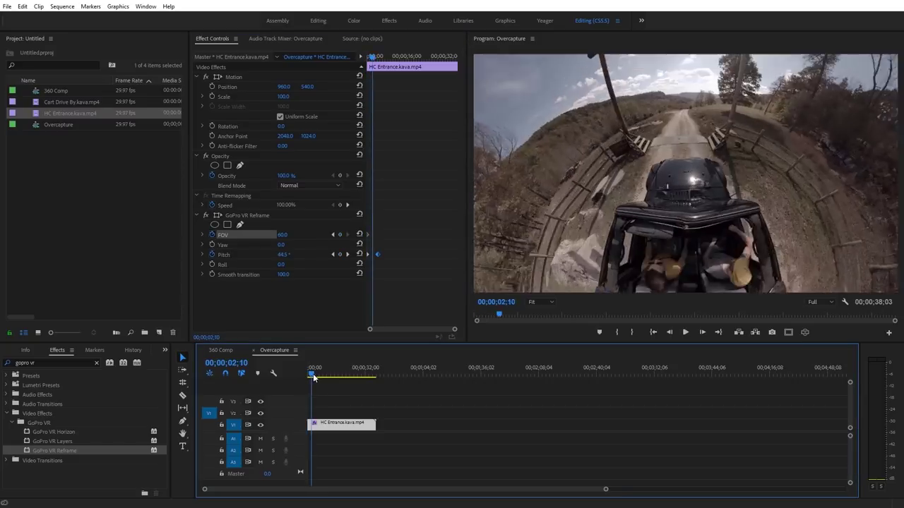
{"action": "left_click_drag", "start_coordinate": [313, 376], "coordinate": [317, 381]}
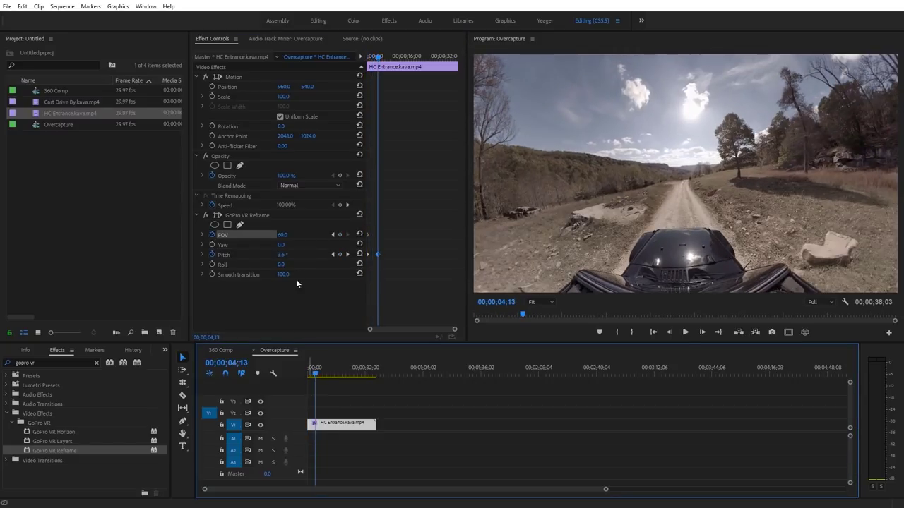
{"action": "left_click", "coordinate": [283, 237]}
{"action": "left_click_drag", "start_coordinate": [283, 234], "coordinate": [268, 234]}
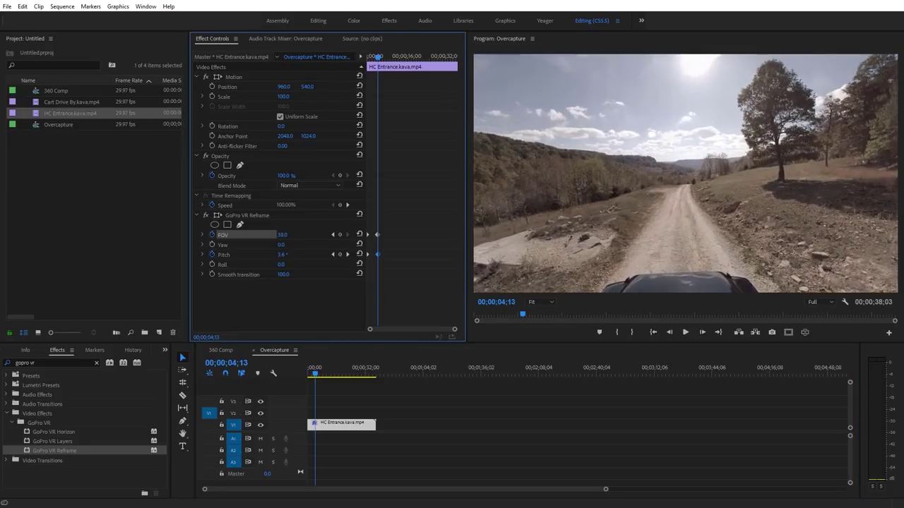
{"action": "left_click", "coordinate": [288, 379]}
{"action": "key", "text": "Home"}
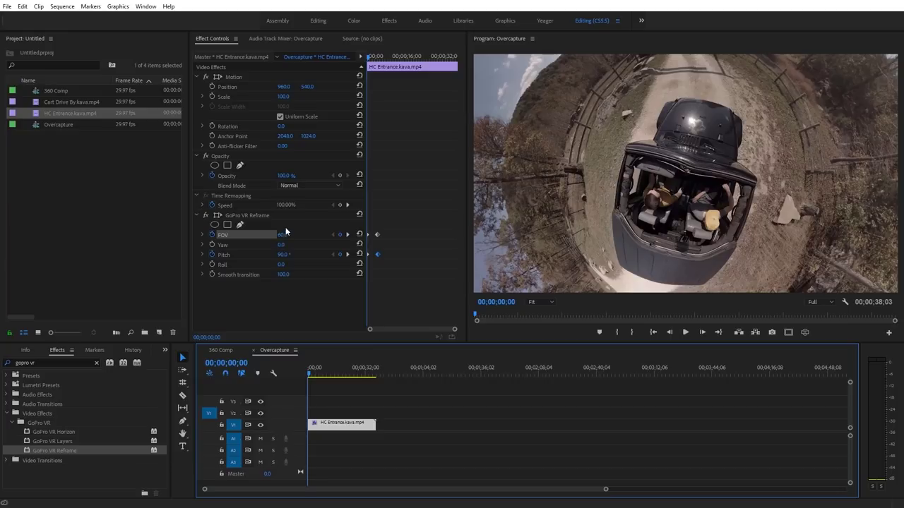
{"action": "left_click_drag", "start_coordinate": [278, 237], "coordinate": [295, 237]}
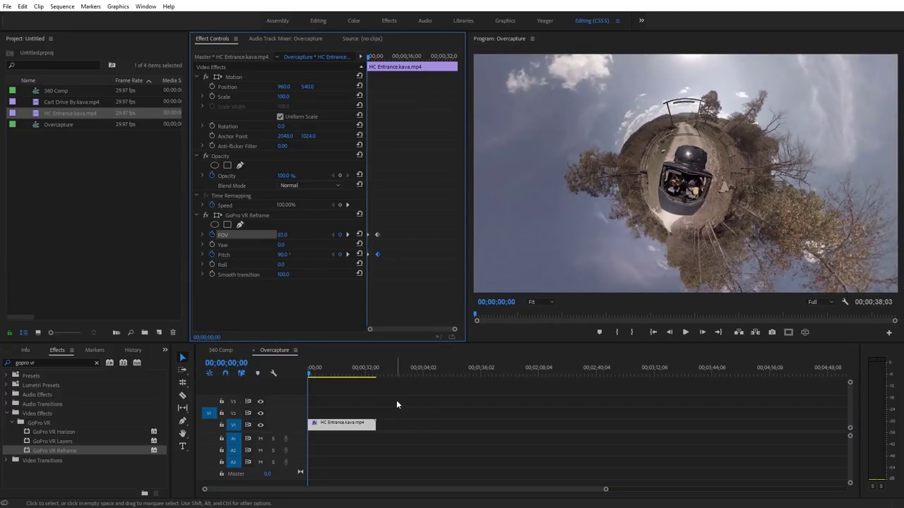
- Play back and scrub the transition from the tiny-planet frame into the road view
{"action": "key", "text": "space"}
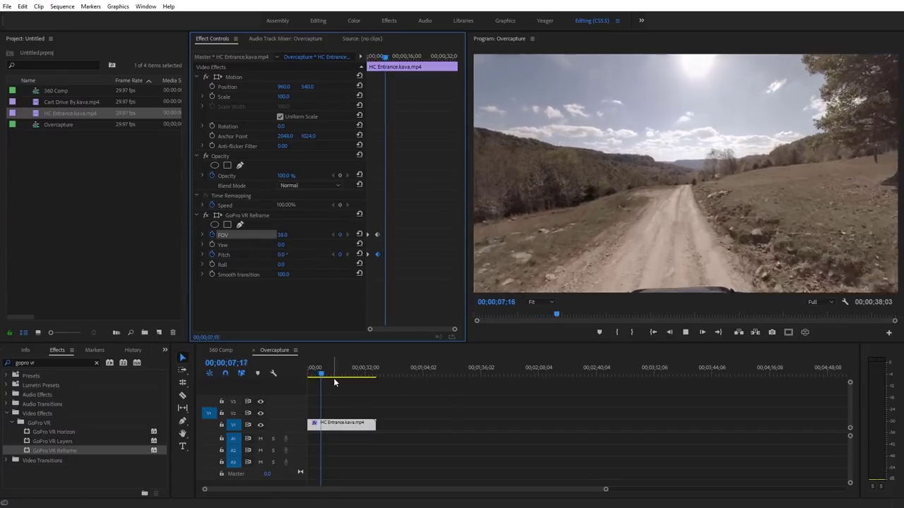
{"action": "key", "text": "space"}
{"action": "left_click", "coordinate": [313, 381]}
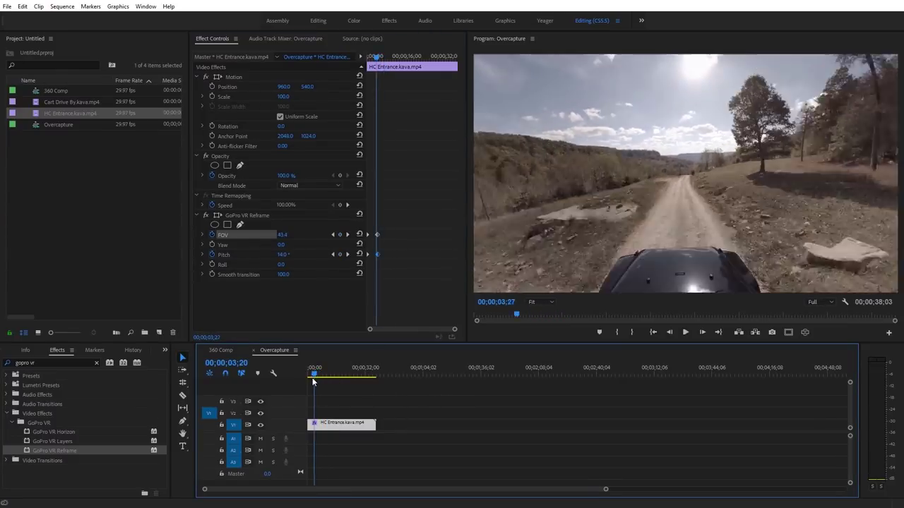
{"action": "left_click_drag", "start_coordinate": [313, 381], "coordinate": [295, 382]}
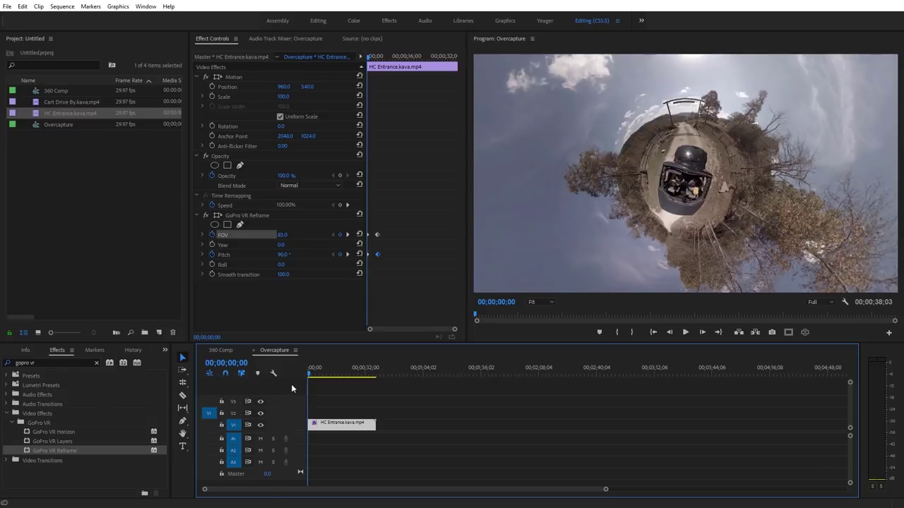
{"action": "left_click", "coordinate": [314, 377]}
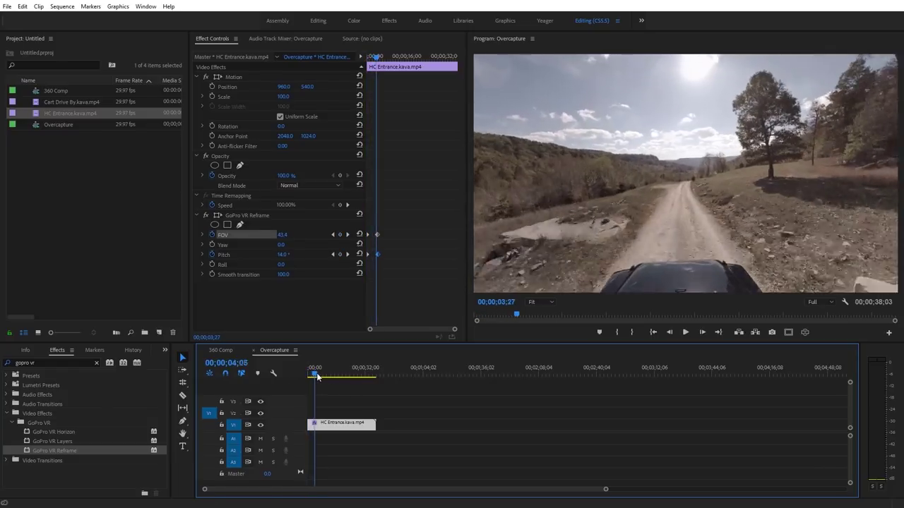
{"action": "left_click_drag", "start_coordinate": [317, 376], "coordinate": [319, 377]}
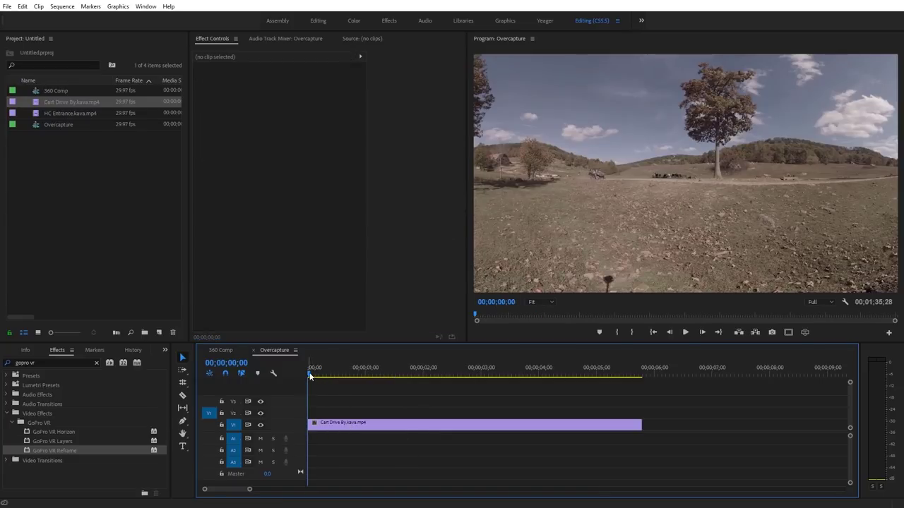
- Preview the Cart Drive By footage and drop GoPro VR Reframe onto its clip
{"action": "left_click_drag", "start_coordinate": [318, 377], "coordinate": [346, 377]}
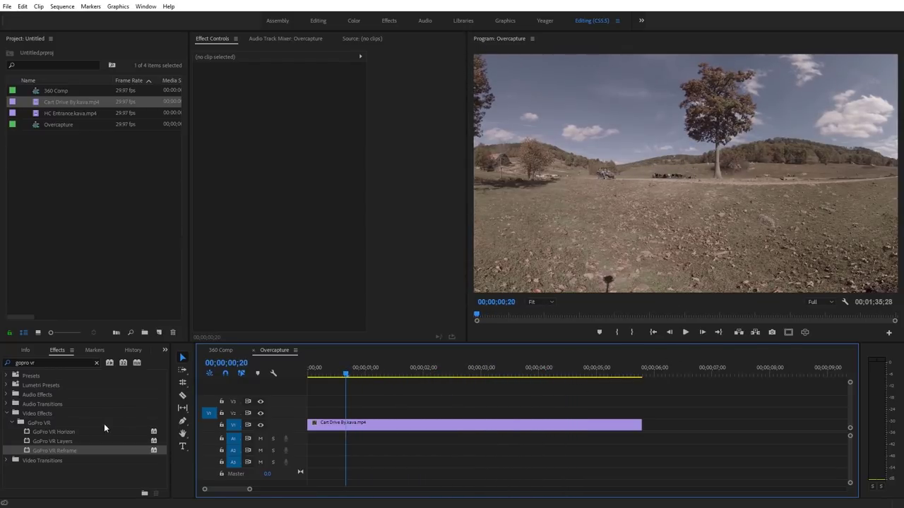
{"action": "left_click_drag", "start_coordinate": [59, 452], "coordinate": [364, 427]}
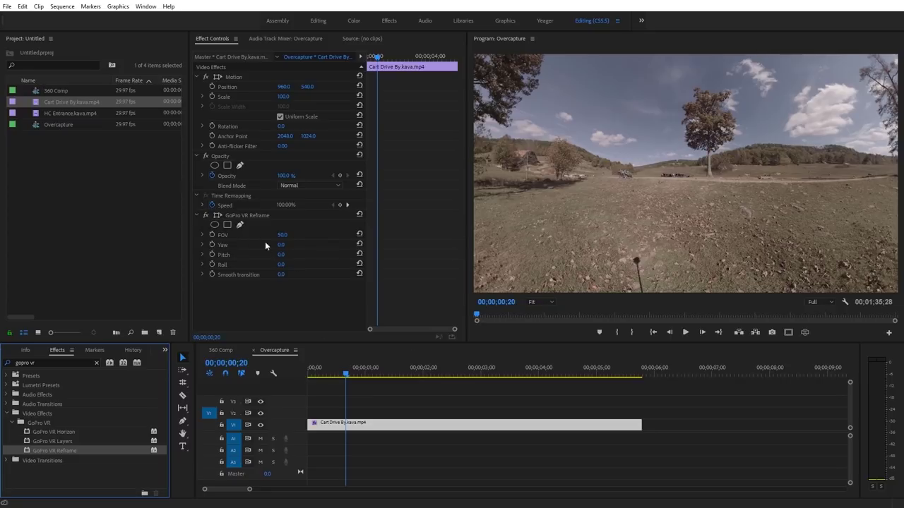
- Zoom the view in and keyframe Yaw from the clip start to near its end to follow the cart
{"action": "left_click_drag", "start_coordinate": [282, 234], "coordinate": [299, 244]}
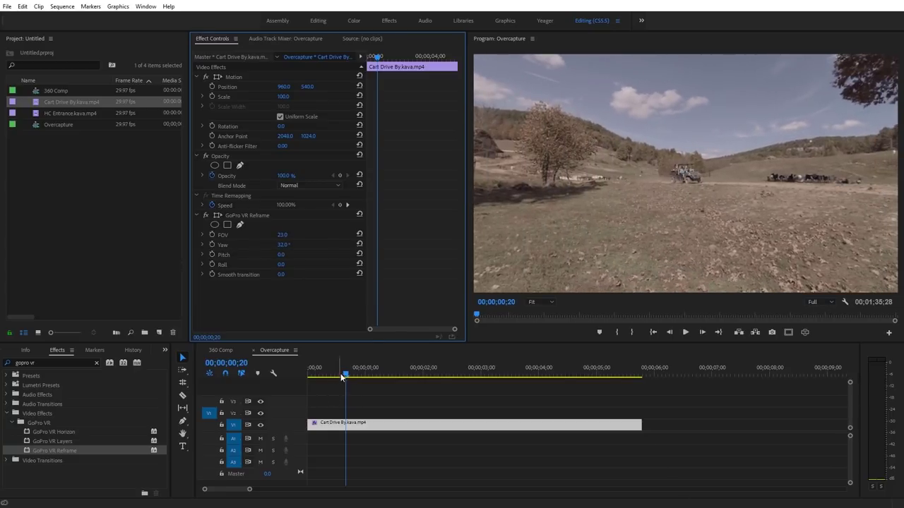
{"action": "left_click_drag", "start_coordinate": [345, 373], "coordinate": [280, 323]}
{"action": "left_click", "coordinate": [214, 246]}
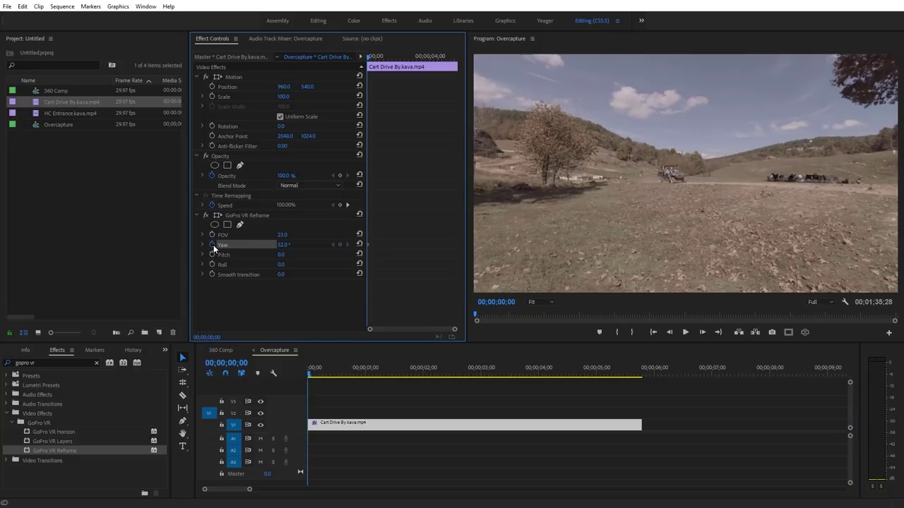
{"action": "left_click_drag", "start_coordinate": [309, 376], "coordinate": [640, 379]}
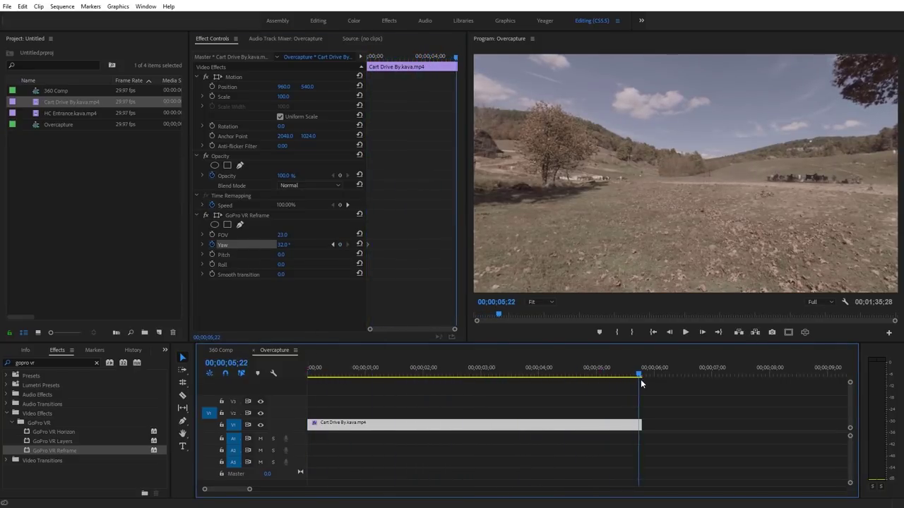
{"action": "left_click_drag", "start_coordinate": [282, 244], "coordinate": [265, 244]}
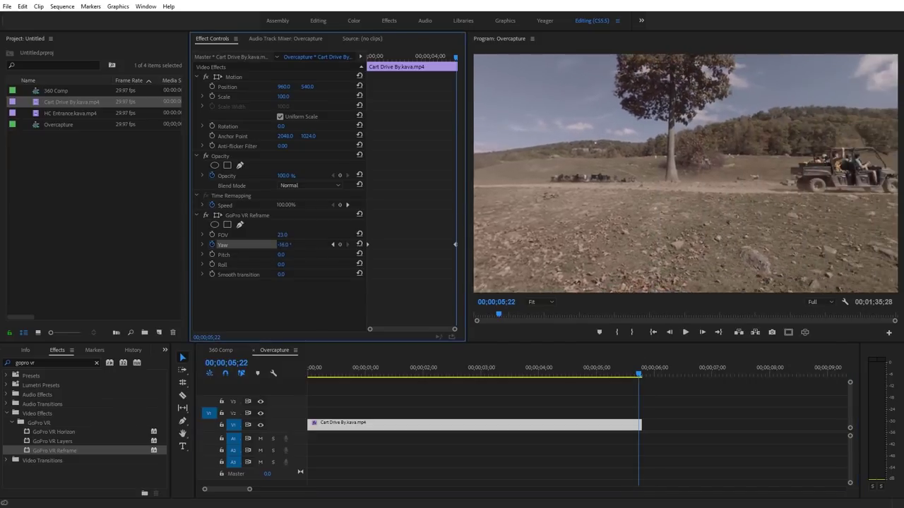
{"action": "left_click_drag", "start_coordinate": [639, 376], "coordinate": [261, 374]}
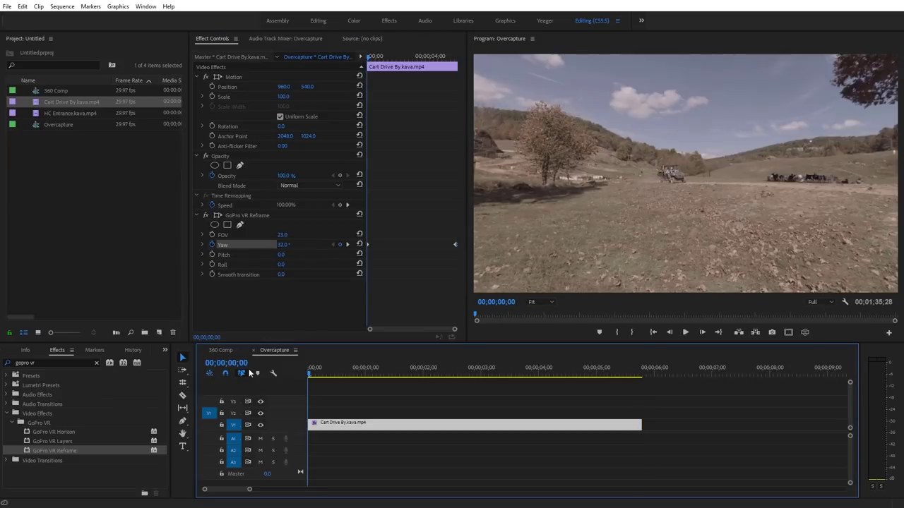
- Play back the yaw pan, widen the field of view to 70, and scrub through the clip
{"action": "key", "text": "space"}
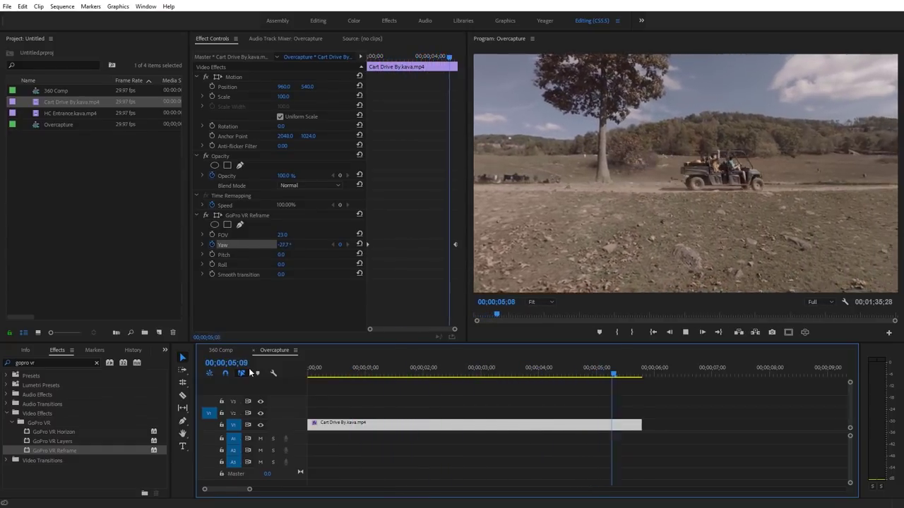
{"action": "left_click_drag", "start_coordinate": [611, 368], "coordinate": [312, 358]}
{"action": "left_click_drag", "start_coordinate": [281, 236], "coordinate": [306, 261]}
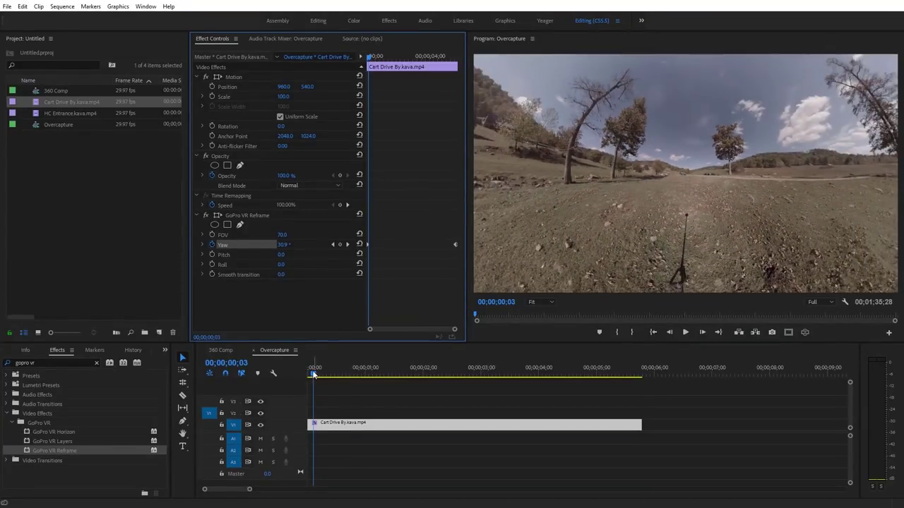
{"action": "left_click_drag", "start_coordinate": [314, 374], "coordinate": [406, 373]}
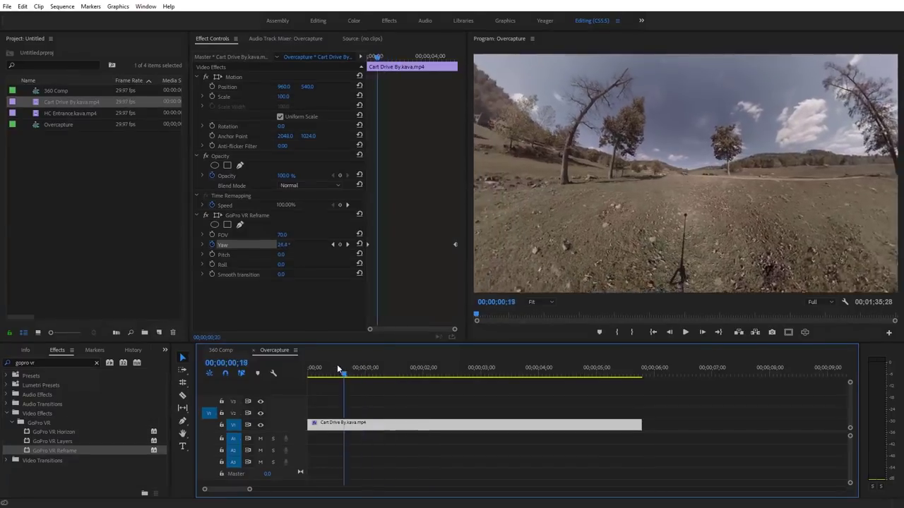
{"action": "left_click", "coordinate": [308, 365]}
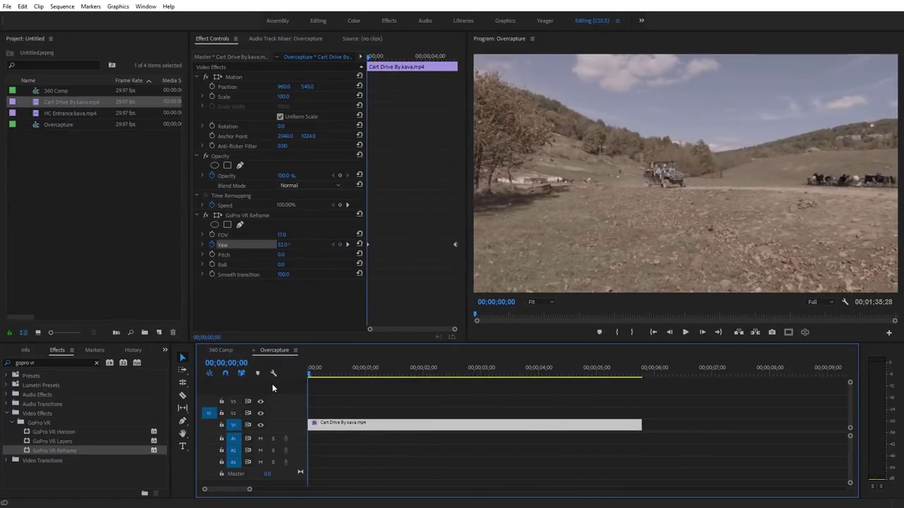
- Delete the Yaw keyframes, widen the field of view, and reset Yaw to 0
{"action": "left_click", "coordinate": [211, 244]}
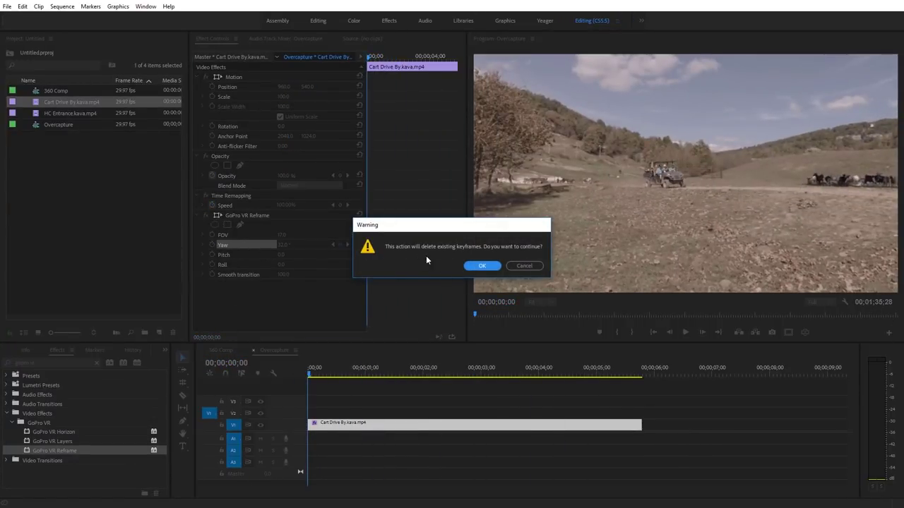
{"action": "left_click", "coordinate": [483, 266]}
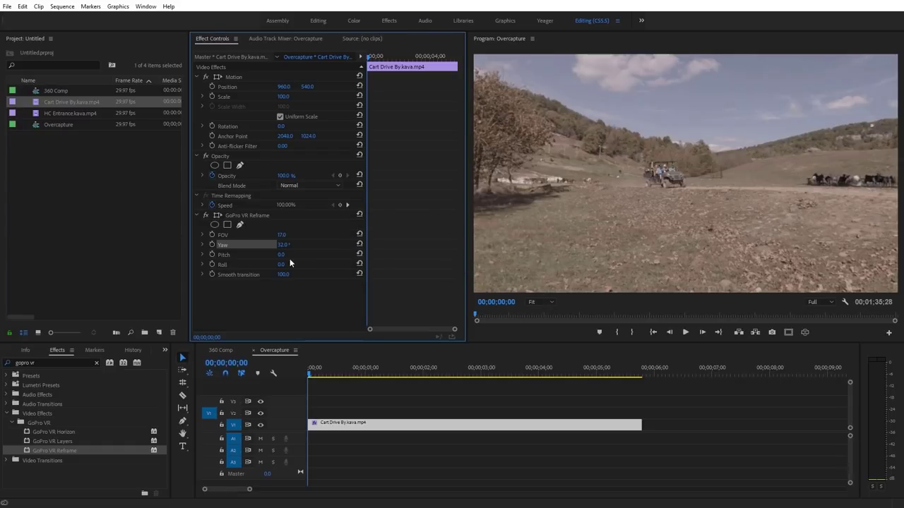
{"action": "left_click_drag", "start_coordinate": [281, 234], "coordinate": [322, 235]}
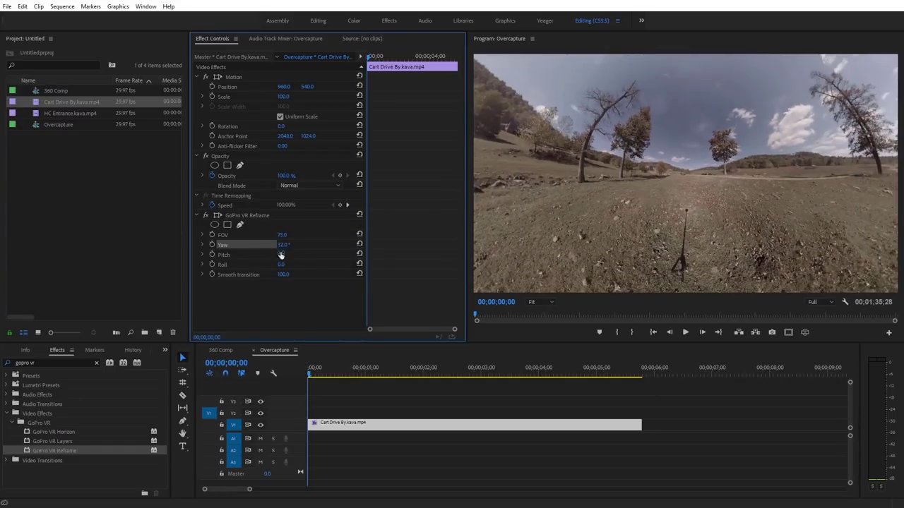
{"action": "type", "text": "0"}
{"action": "key", "text": "Return"}
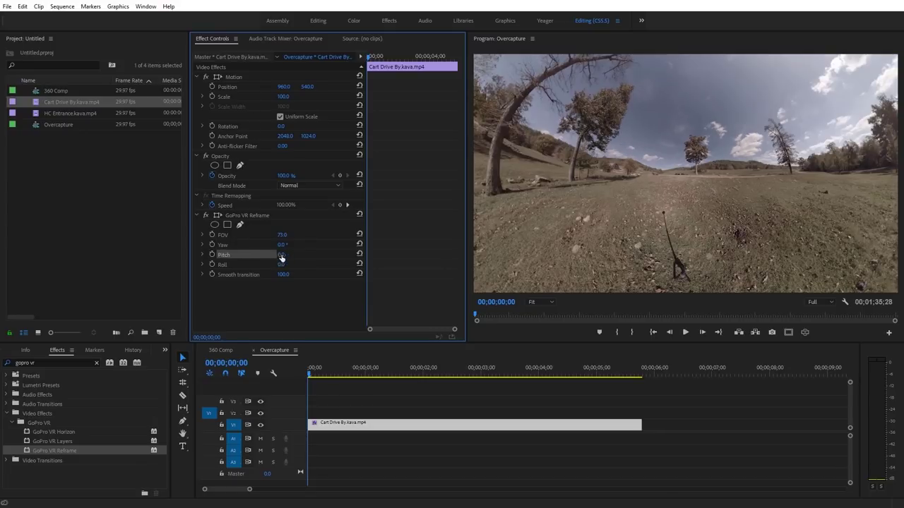
- Set Pitch to 90, then -90 for an inverted tunnel, narrowing the FOV to 72
{"action": "left_click", "coordinate": [281, 254]}
{"action": "type", "text": "90"}
{"action": "key", "text": "Return"}
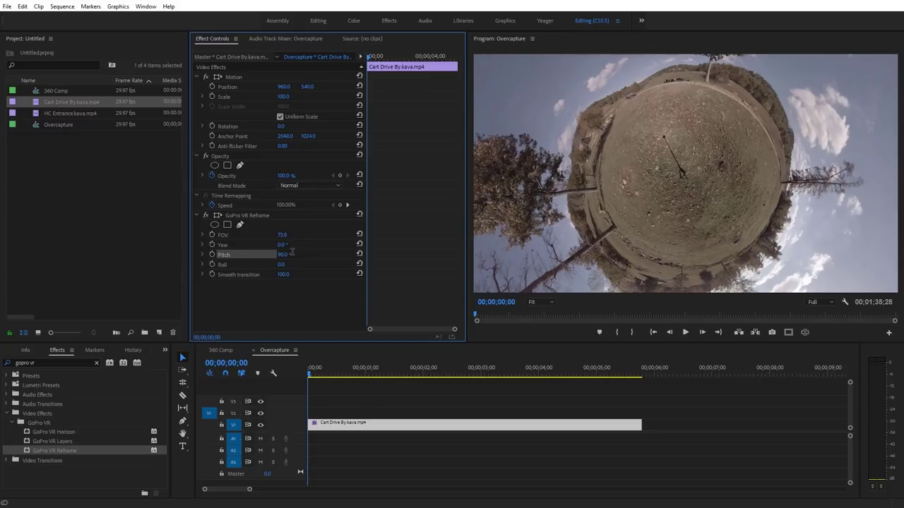
{"action": "left_click_drag", "start_coordinate": [281, 234], "coordinate": [290, 234]}
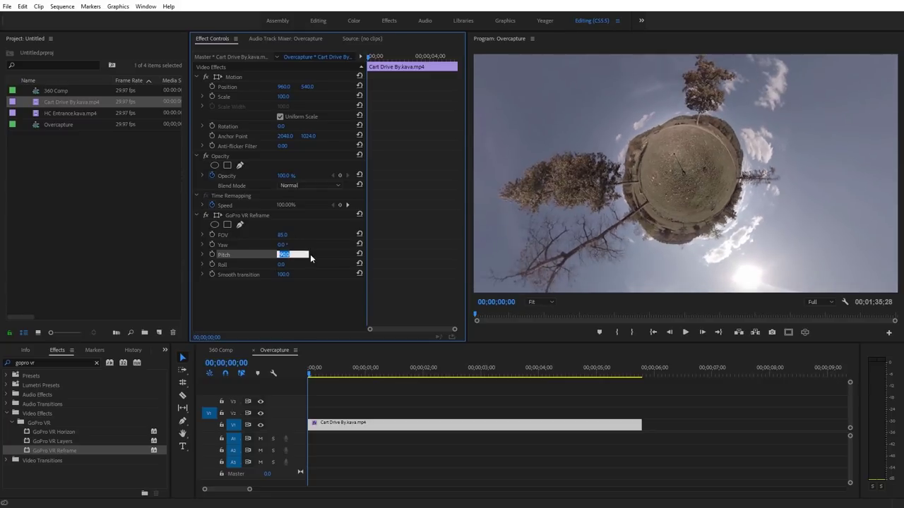
{"action": "type", "text": "-90"}
{"action": "key", "text": "Return"}
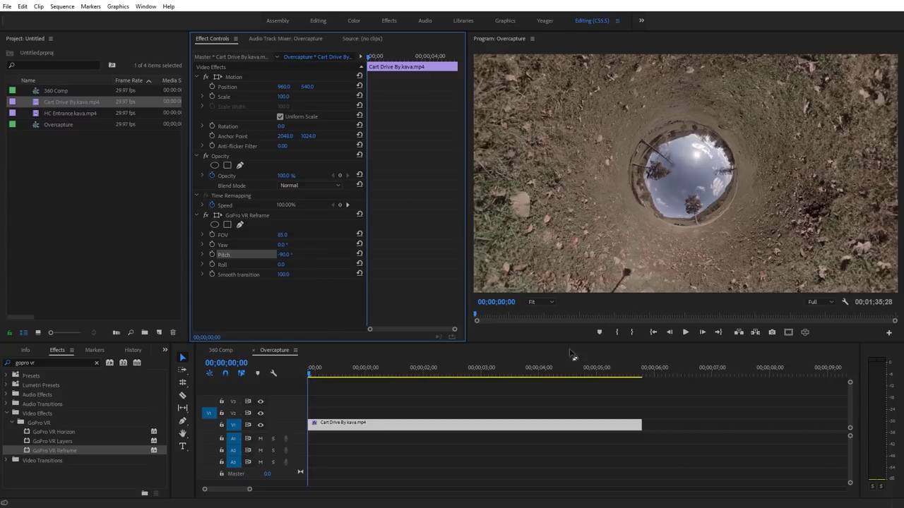
{"action": "left_click_drag", "start_coordinate": [283, 238], "coordinate": [274, 238]}
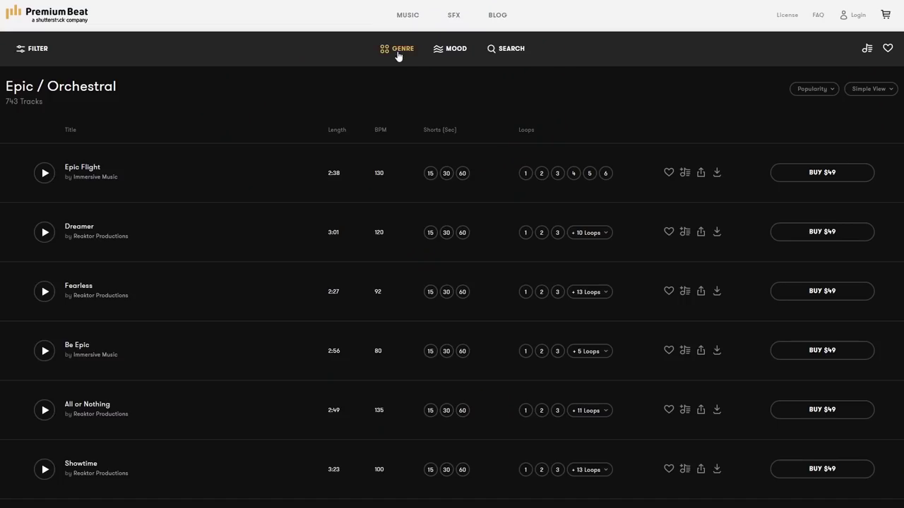
- Switch from genres to moods, open Action / Sports, and scroll through its tracks
{"action": "left_click", "coordinate": [399, 55]}
{"action": "left_click", "coordinate": [441, 49]}
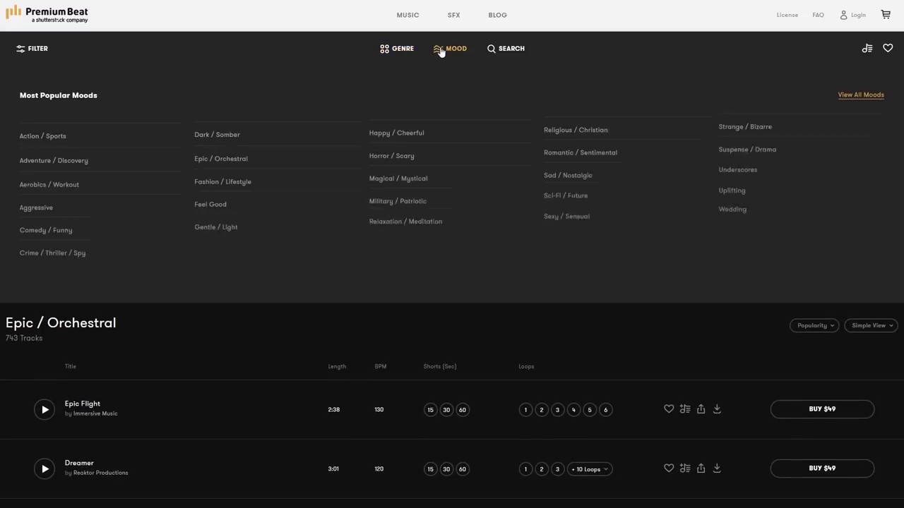
{"action": "left_click", "coordinate": [62, 139]}
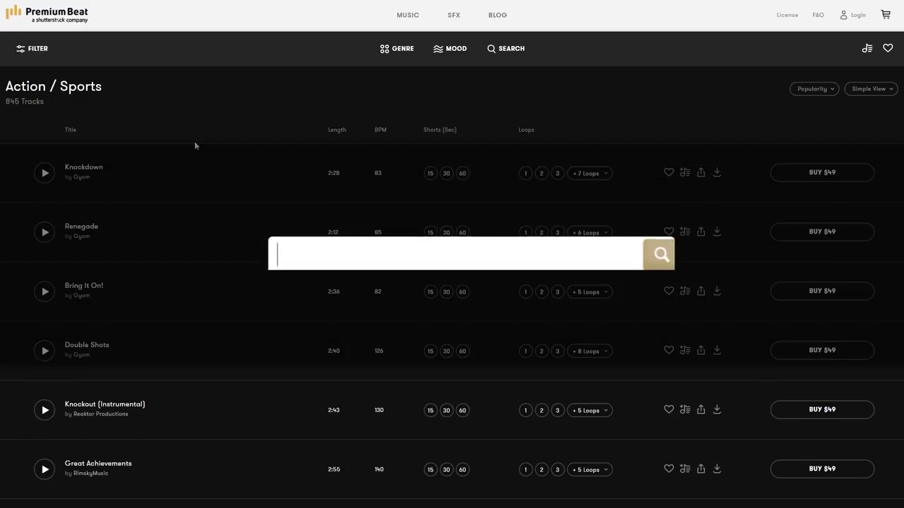
{"action": "scroll", "coordinate": [198, 148], "scroll_direction": "down", "scroll_amount": 5}
{"action": "scroll", "coordinate": [199, 155], "scroll_direction": "down", "scroll_amount": 4}
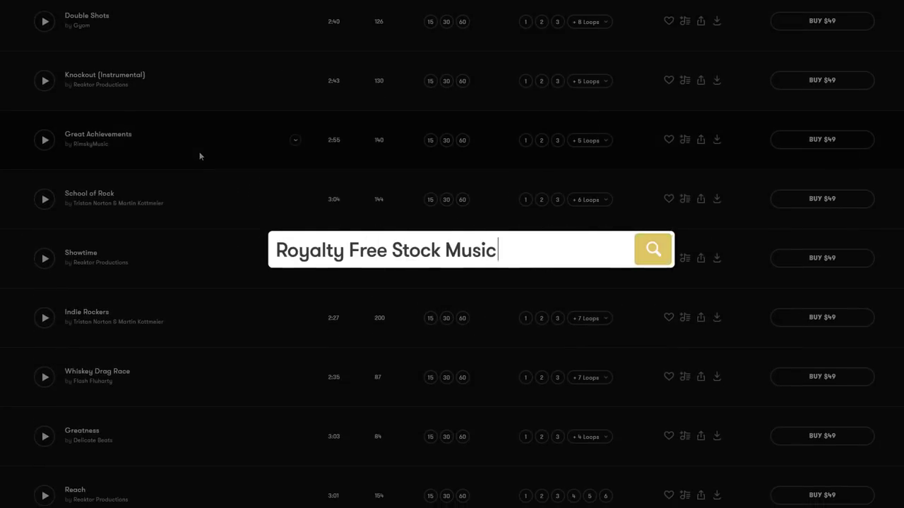
{"action": "scroll", "coordinate": [200, 156], "scroll_direction": "down", "scroll_amount": 1}
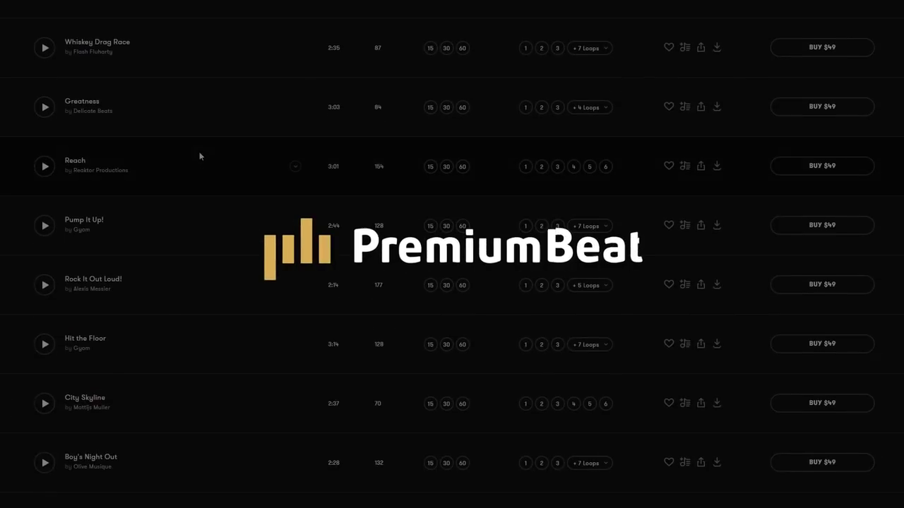